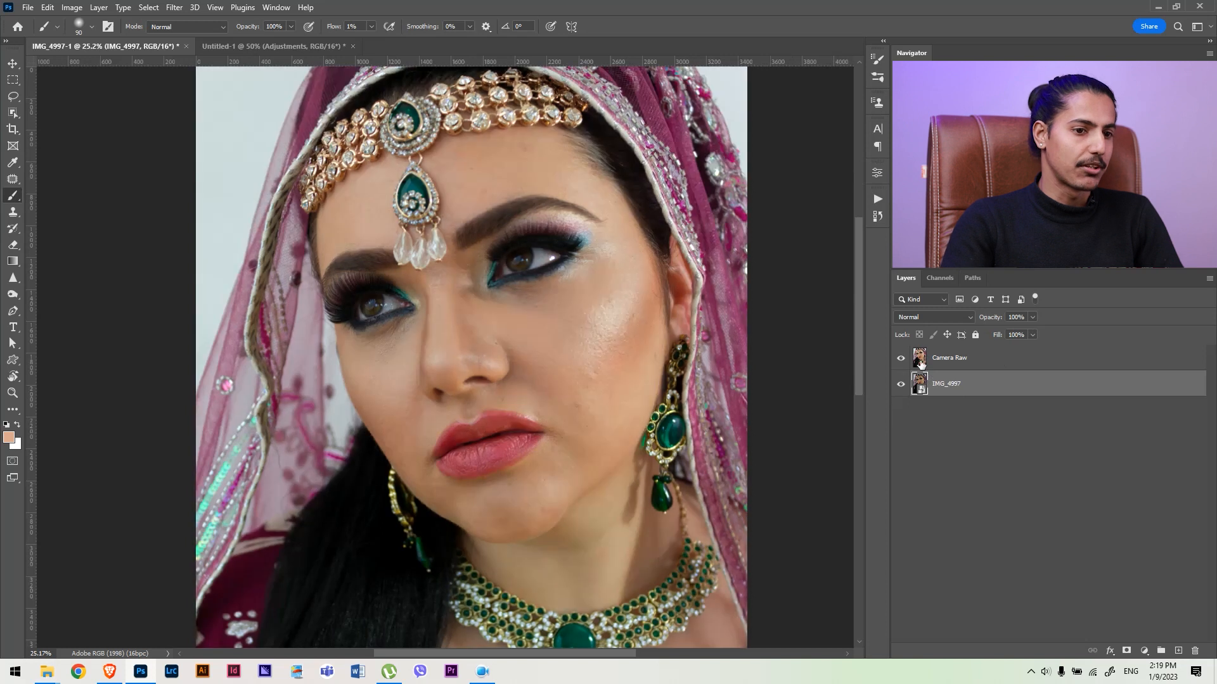
Select the Camera Raw layer and compare the portrait with and without it
{"action": "left_click", "coordinate": [965, 364]}
{"action": "left_click", "coordinate": [901, 358]}
{"action": "left_click", "coordinate": [901, 360]}
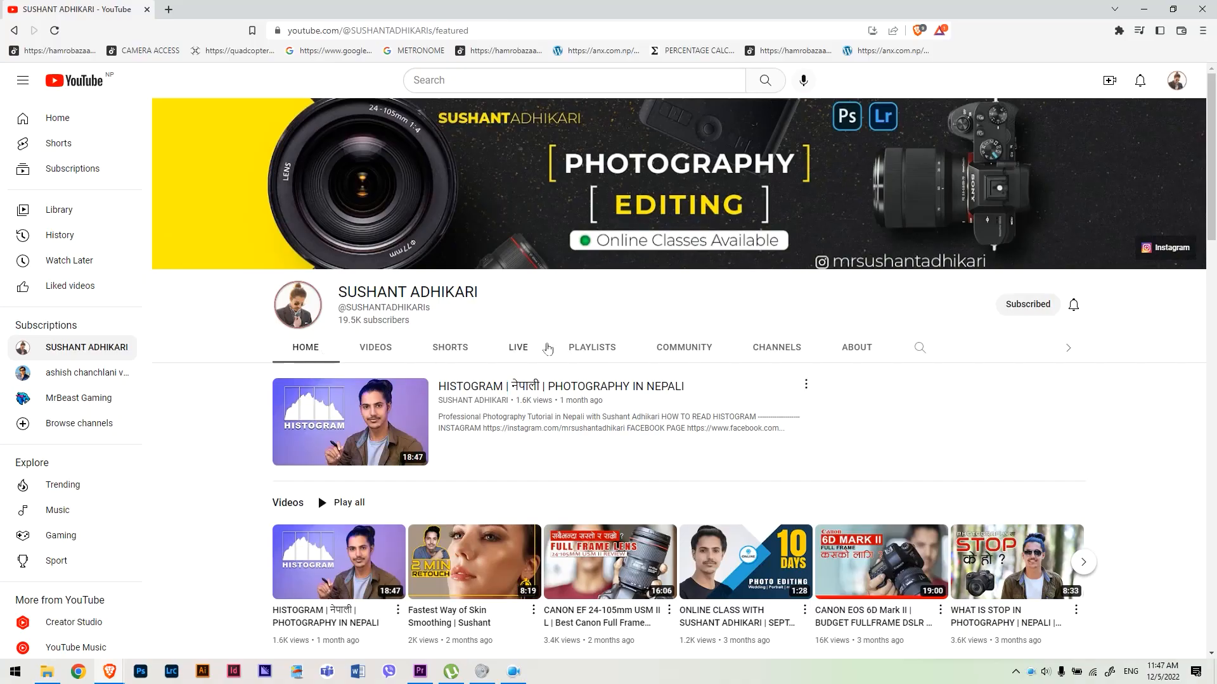
Switch to the YouTube channel in the browser, open its Lightroom tutorial playlist and pause the first video
{"action": "left_click", "coordinate": [573, 349]}
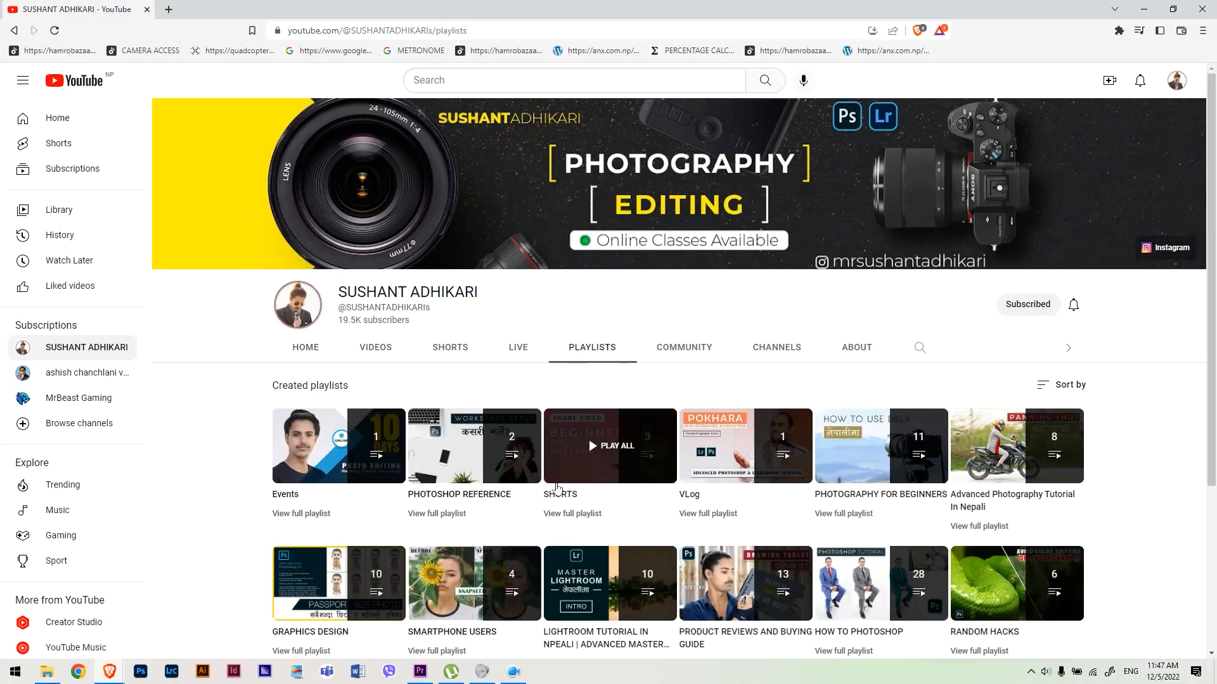
{"action": "left_click", "coordinate": [572, 589]}
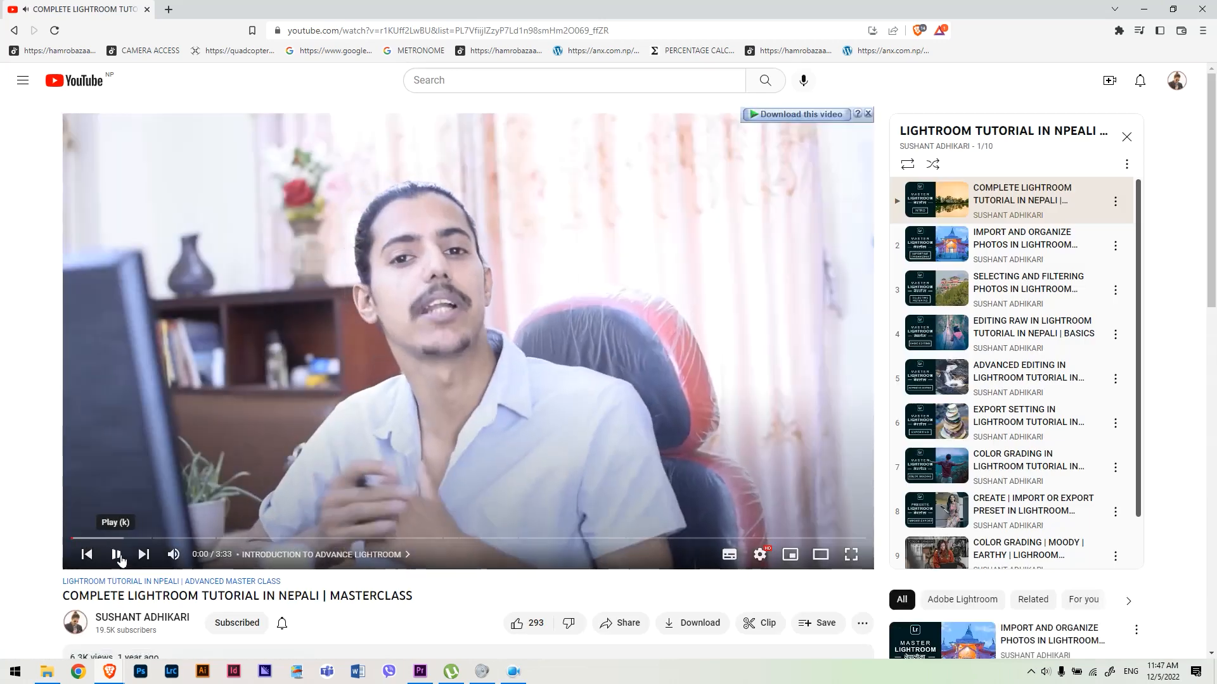
{"action": "left_click", "coordinate": [117, 557]}
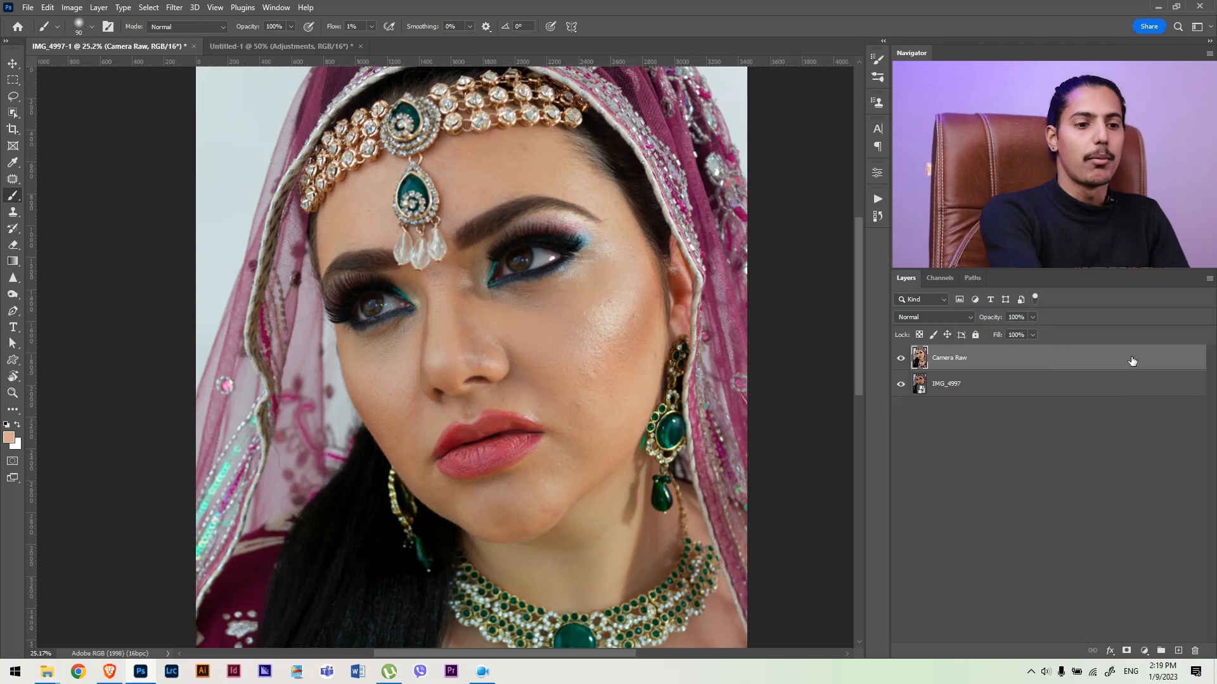
Duplicate the Camera Raw layer as an inverted copy blended in Vivid Light mode
{"action": "key", "text": "ctrl+j"}
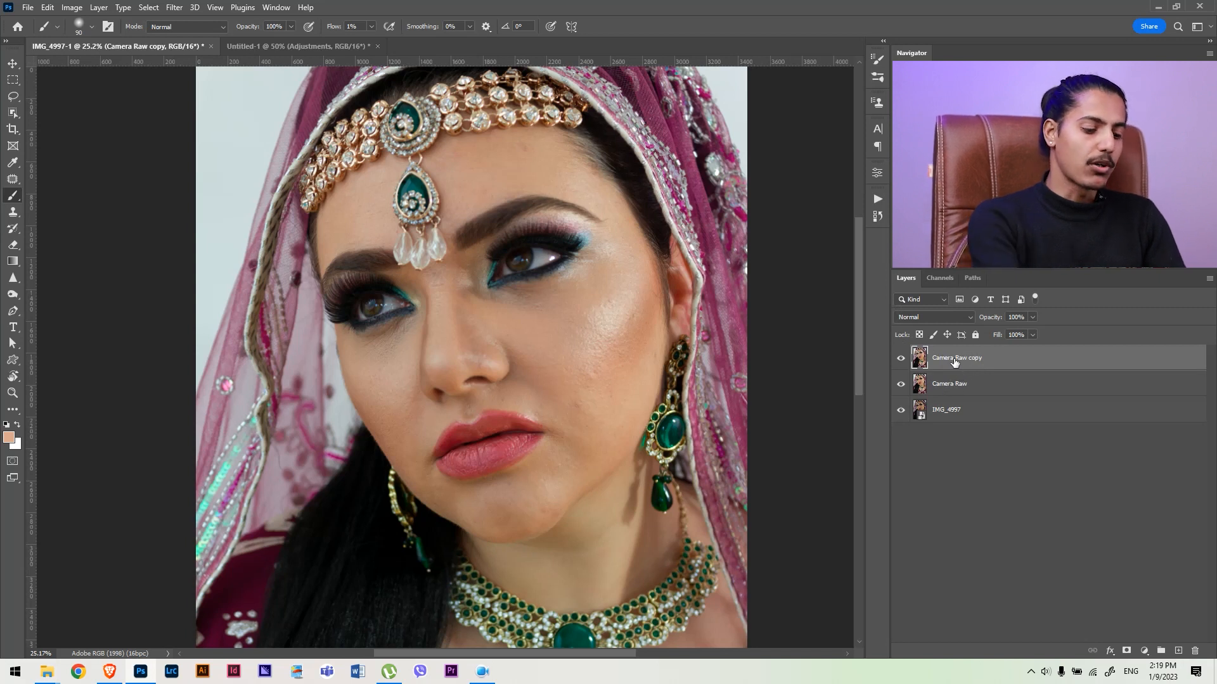
{"action": "key", "text": "ctrl+i"}
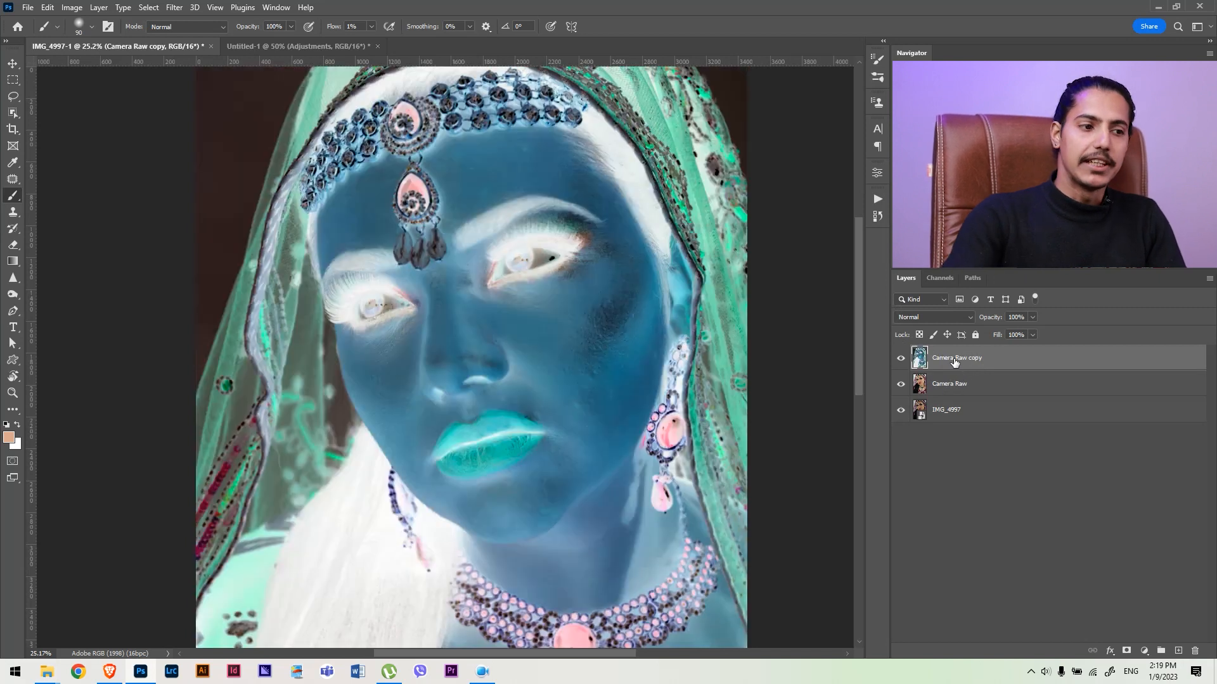
{"action": "left_click", "coordinate": [960, 316]}
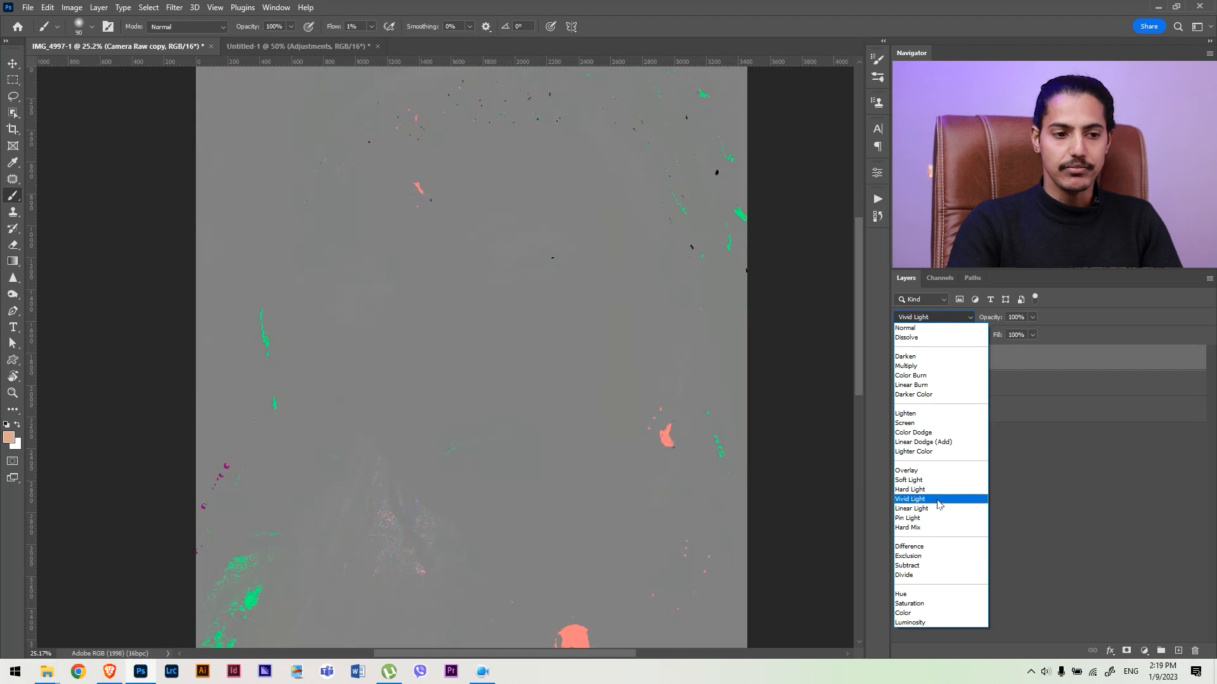
{"action": "left_click", "coordinate": [939, 500]}
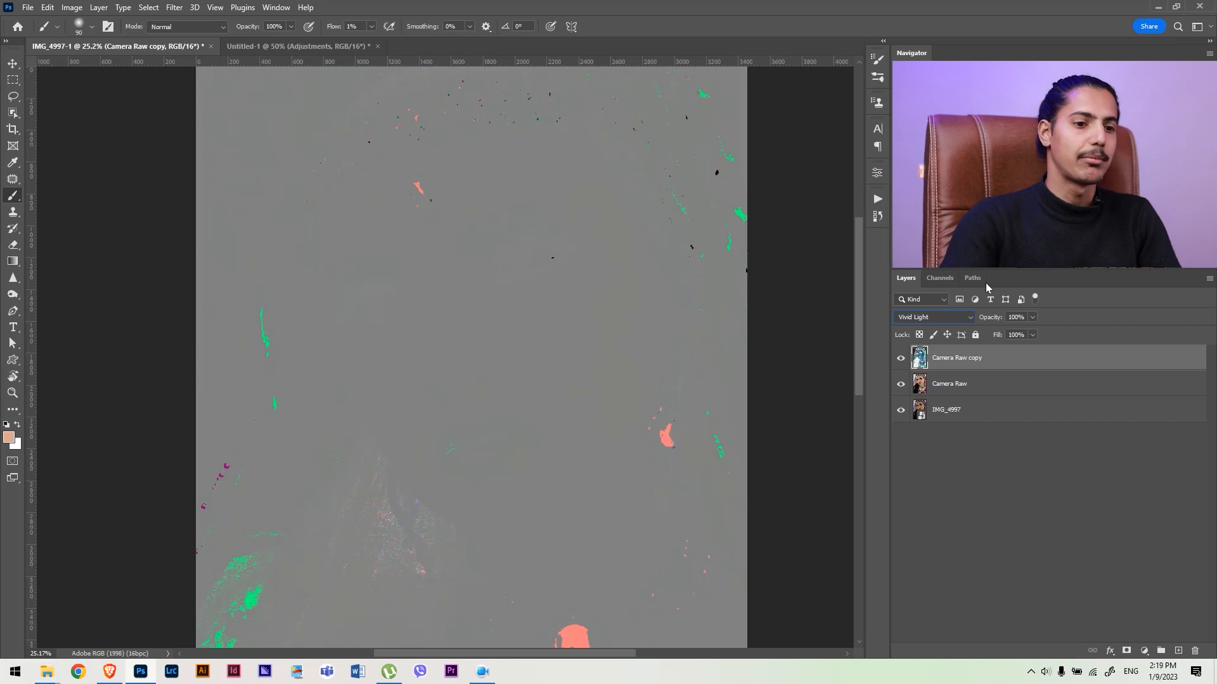
Apply a High Pass filter with a radius of 31.8 pixels to the inverted copy, comparing lower and higher radii on the skin
{"action": "left_click", "coordinate": [179, 11]}
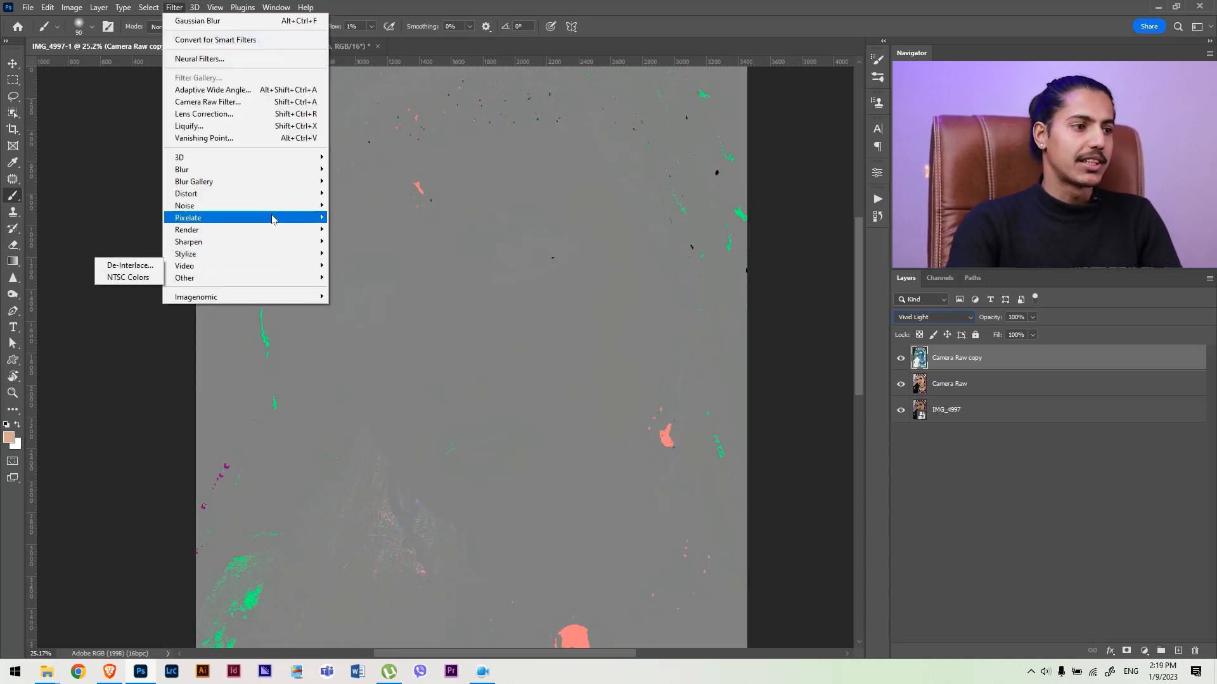
{"action": "mouse_move", "coordinate": [314, 280]}
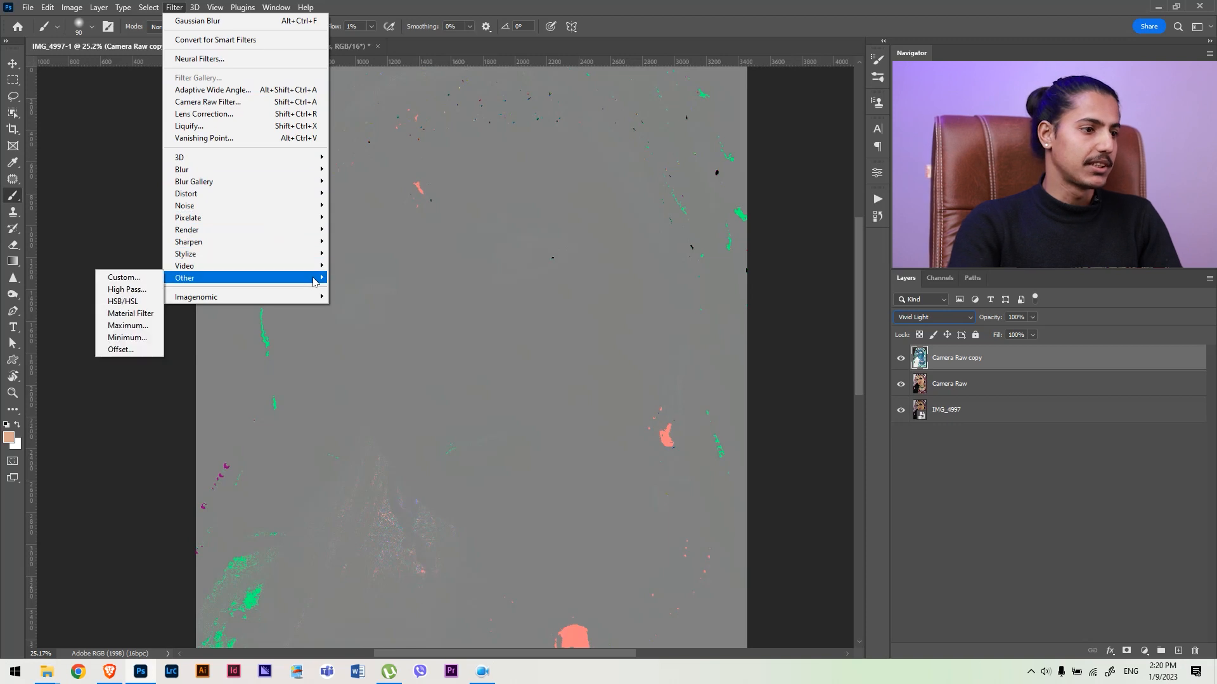
{"action": "left_click", "coordinate": [133, 291]}
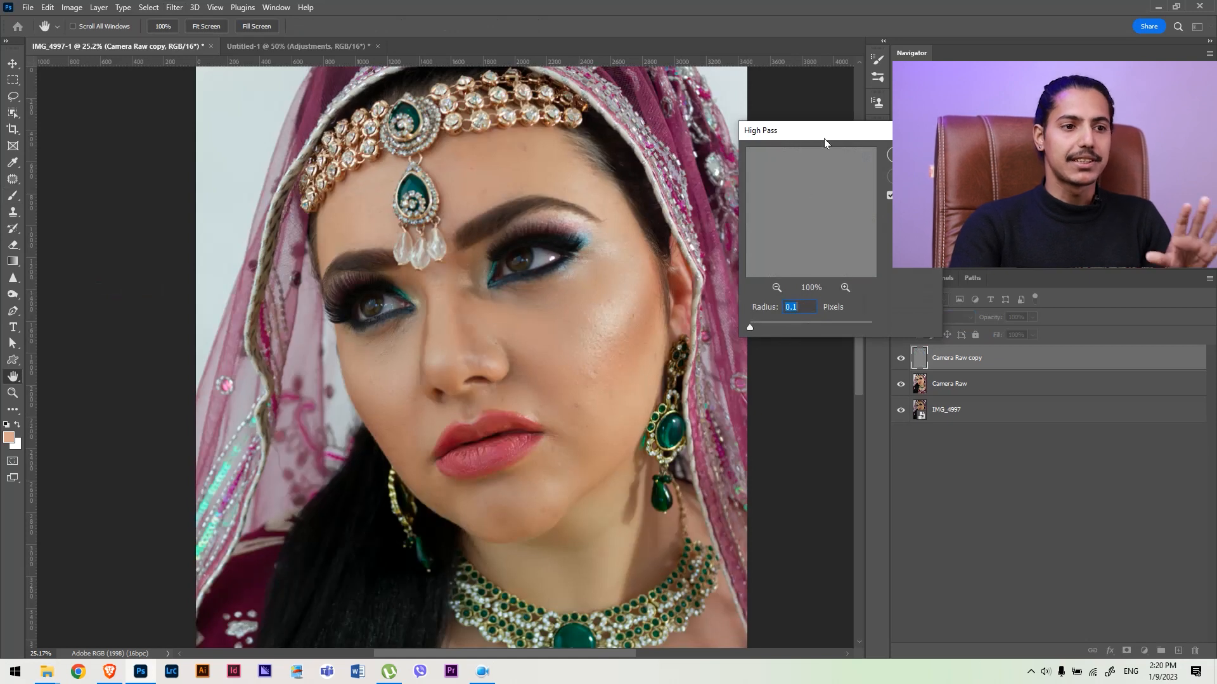
{"action": "left_click_drag", "start_coordinate": [834, 136], "coordinate": [829, 143]}
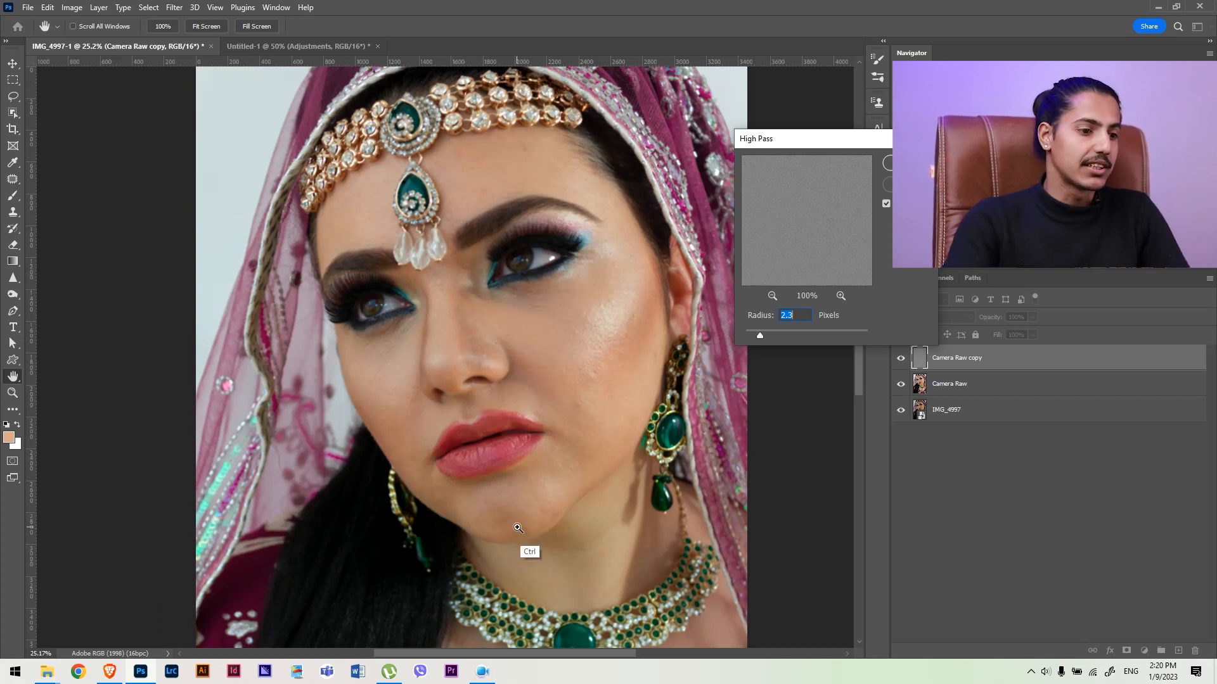
{"action": "scroll", "coordinate": [530, 557], "scroll_direction": "up", "scroll_amount": 1}
{"action": "left_click_drag", "start_coordinate": [618, 340], "coordinate": [587, 385]}
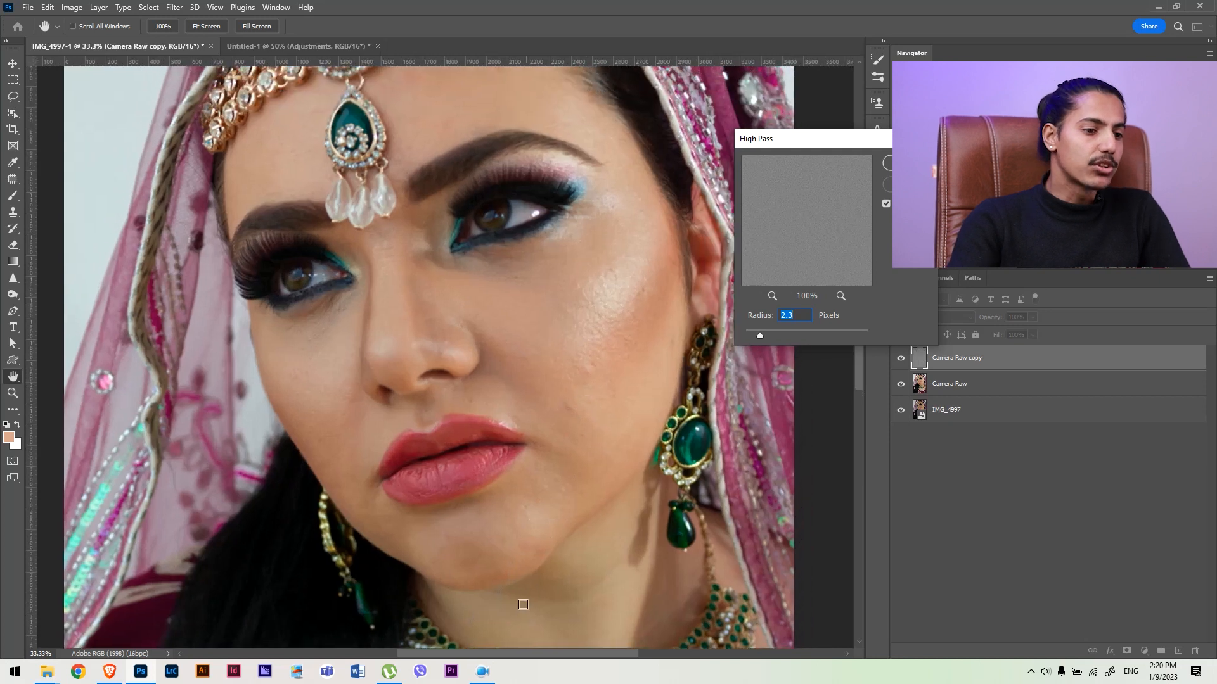
{"action": "left_click", "coordinate": [777, 335]}
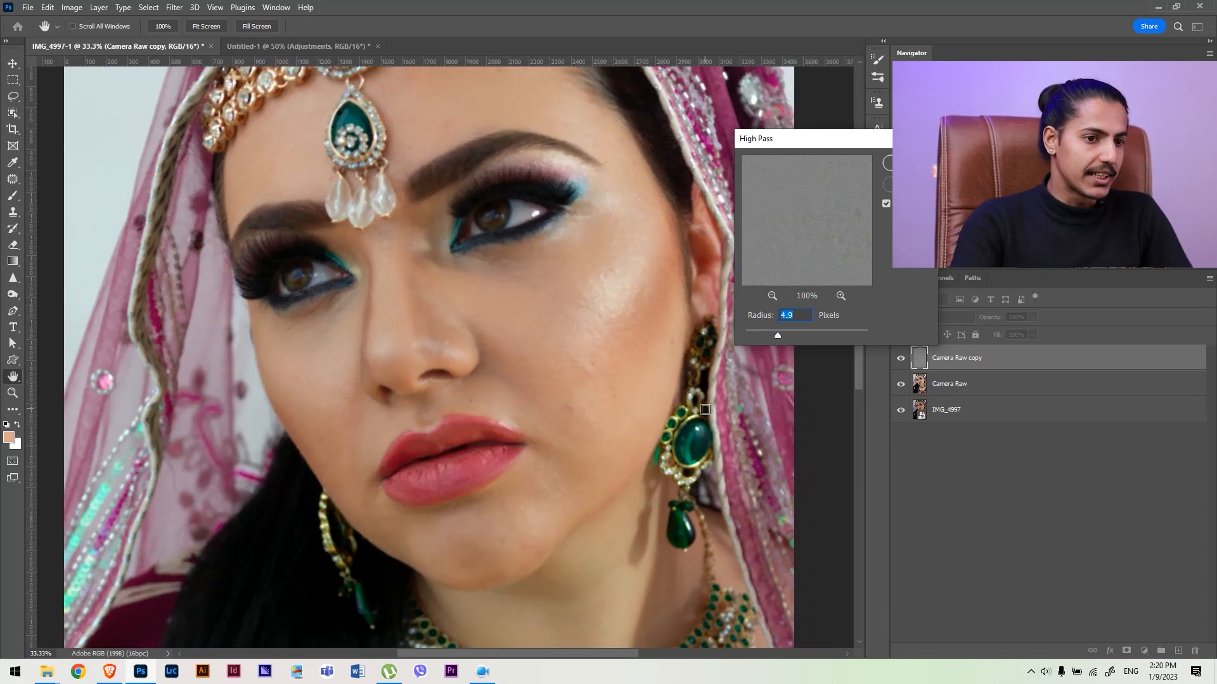
{"action": "left_click_drag", "start_coordinate": [780, 334], "coordinate": [785, 335]}
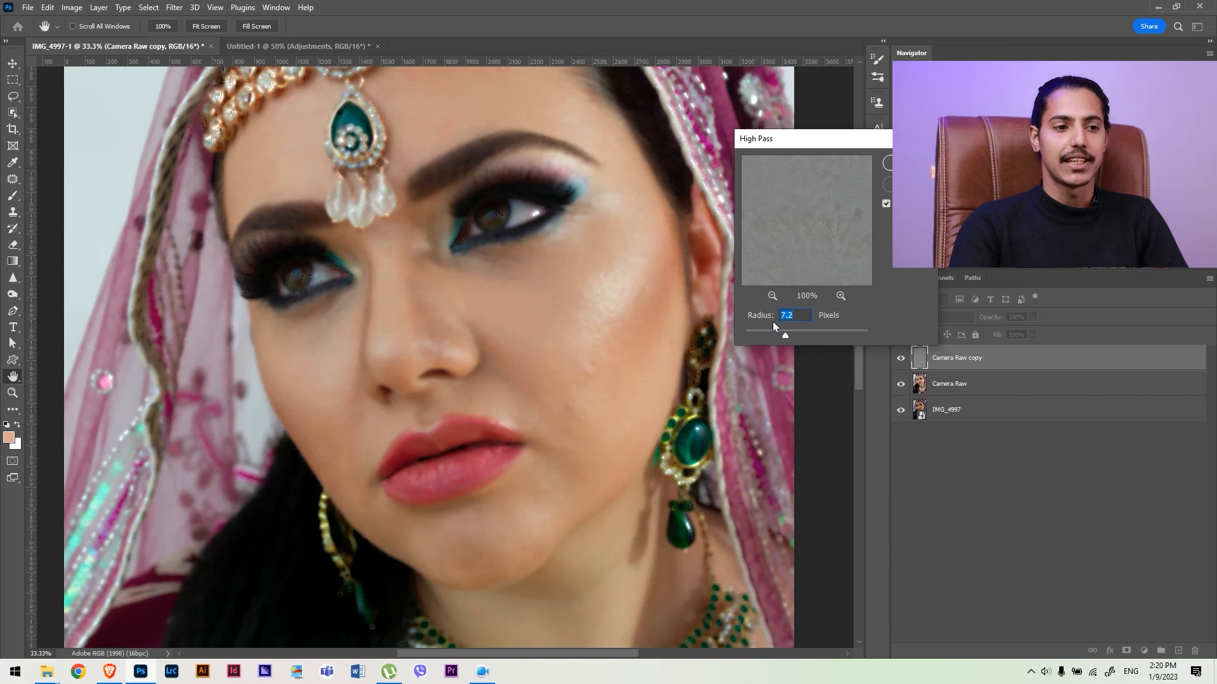
{"action": "left_click_drag", "start_coordinate": [795, 337], "coordinate": [803, 337]}
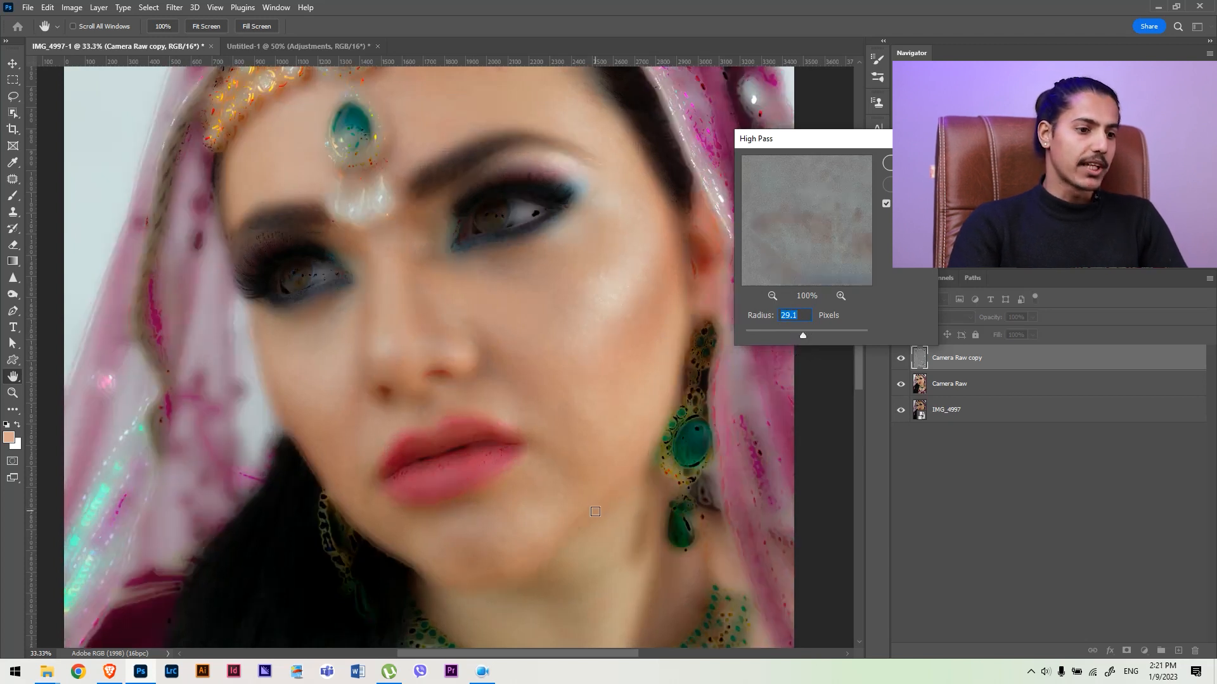
{"action": "left_click_drag", "start_coordinate": [803, 336], "coordinate": [782, 336]}
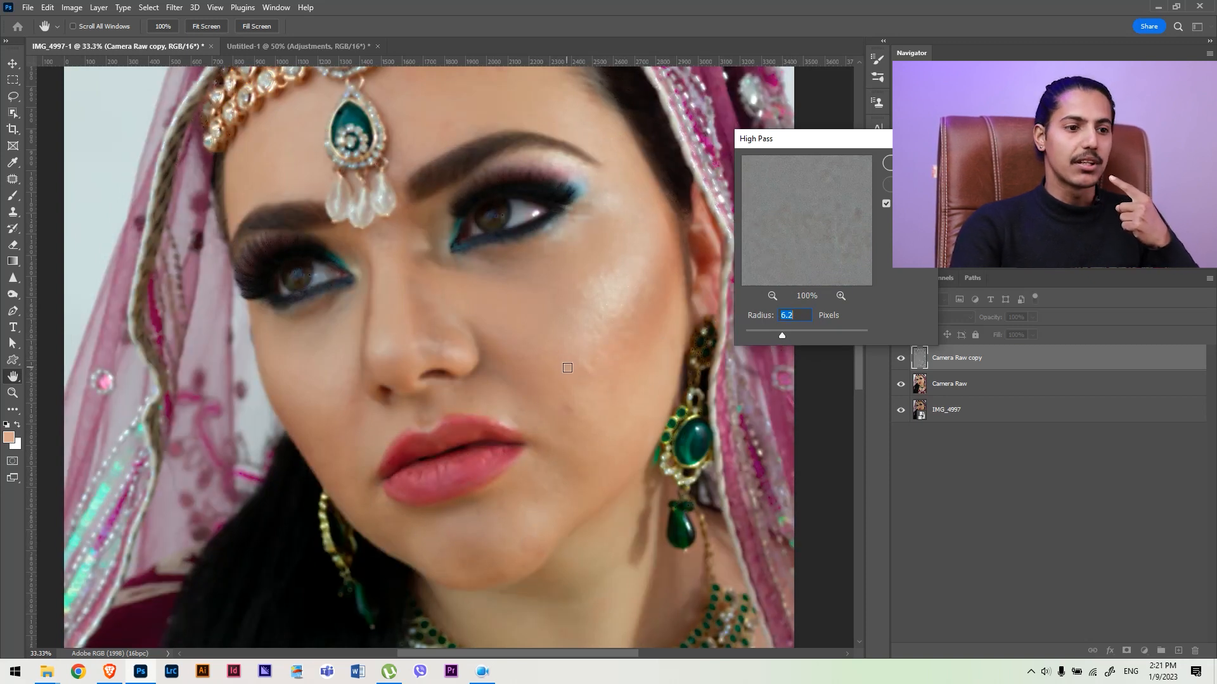
{"action": "left_click_drag", "start_coordinate": [782, 335], "coordinate": [802, 339]}
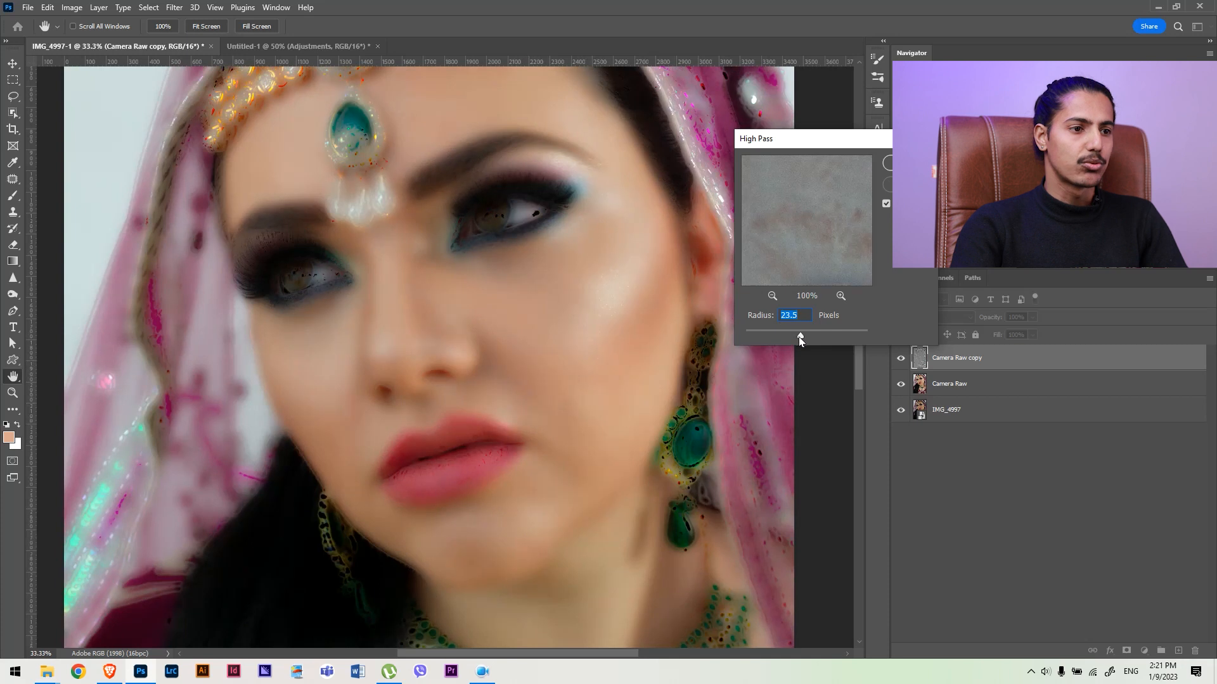
{"action": "left_click_drag", "start_coordinate": [799, 337], "coordinate": [804, 334]}
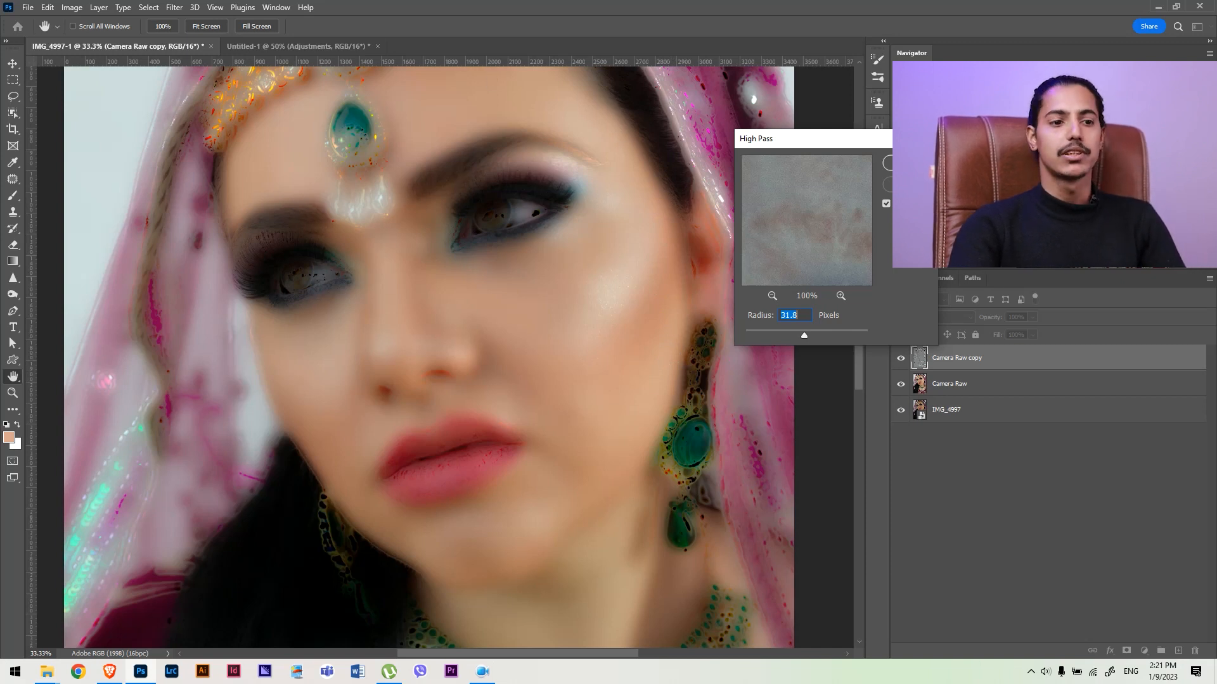
{"action": "key", "text": "Return"}
{"action": "key", "text": "b"}
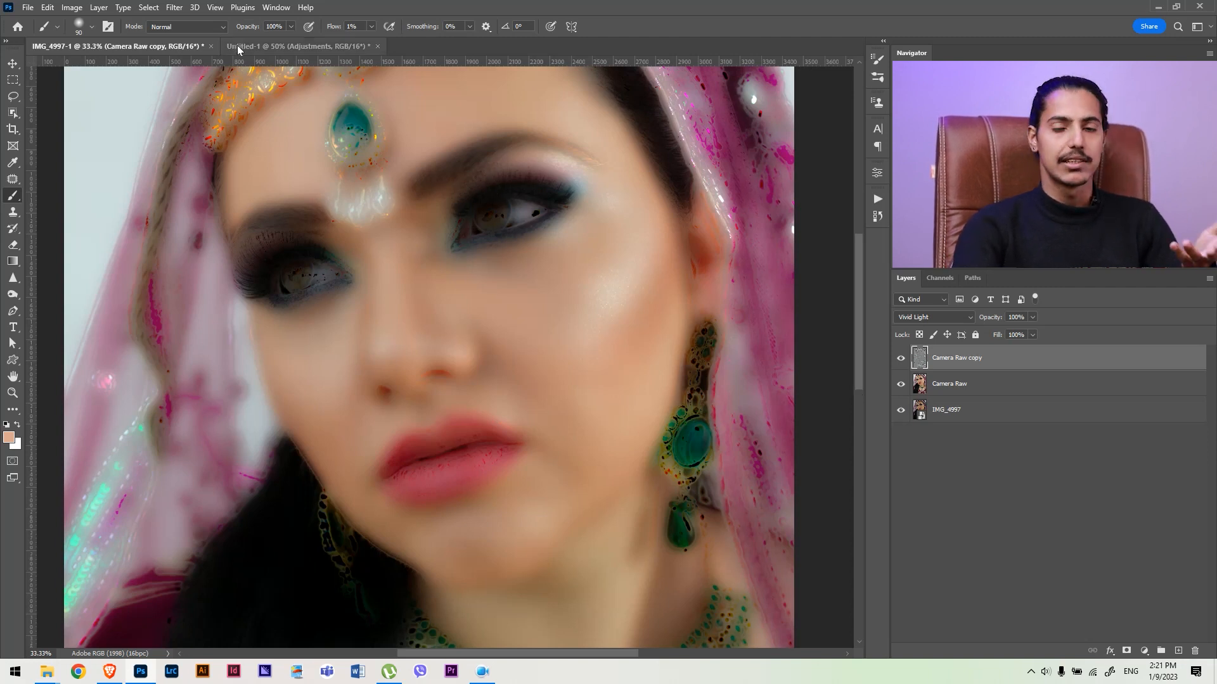
Apply a Gaussian Blur with a radius of 7.6 pixels to the High Pass layer to bring back the skin texture
{"action": "left_click", "coordinate": [177, 8]}
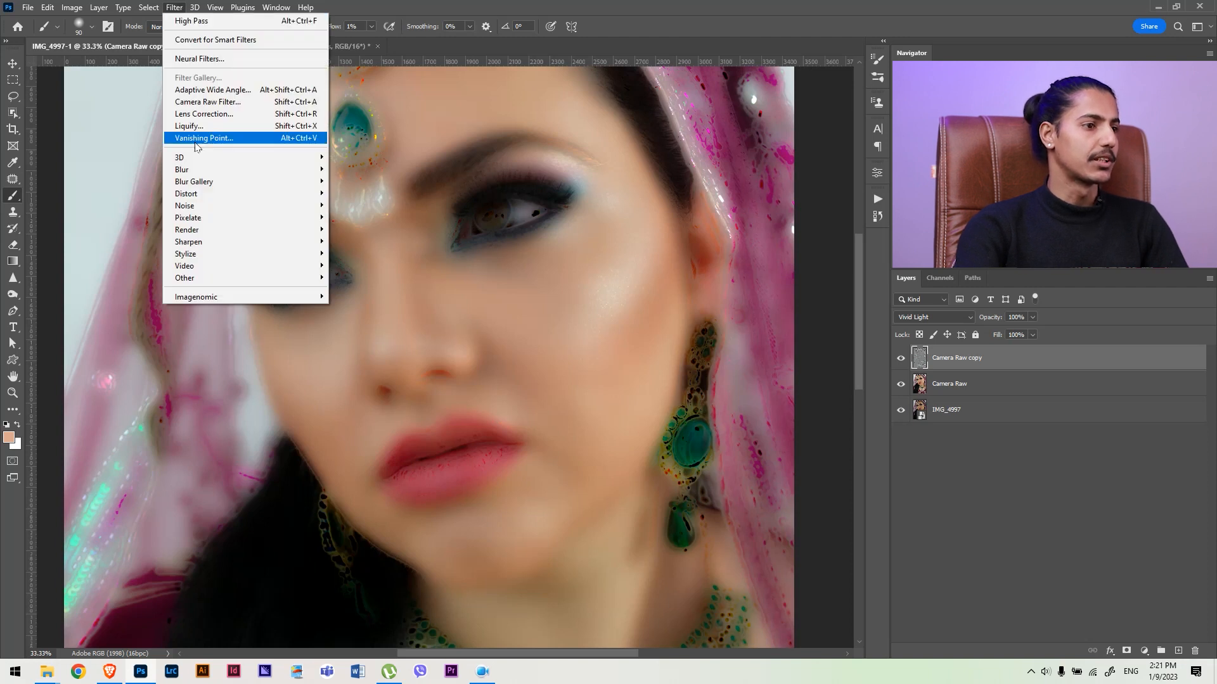
{"action": "mouse_move", "coordinate": [206, 170]}
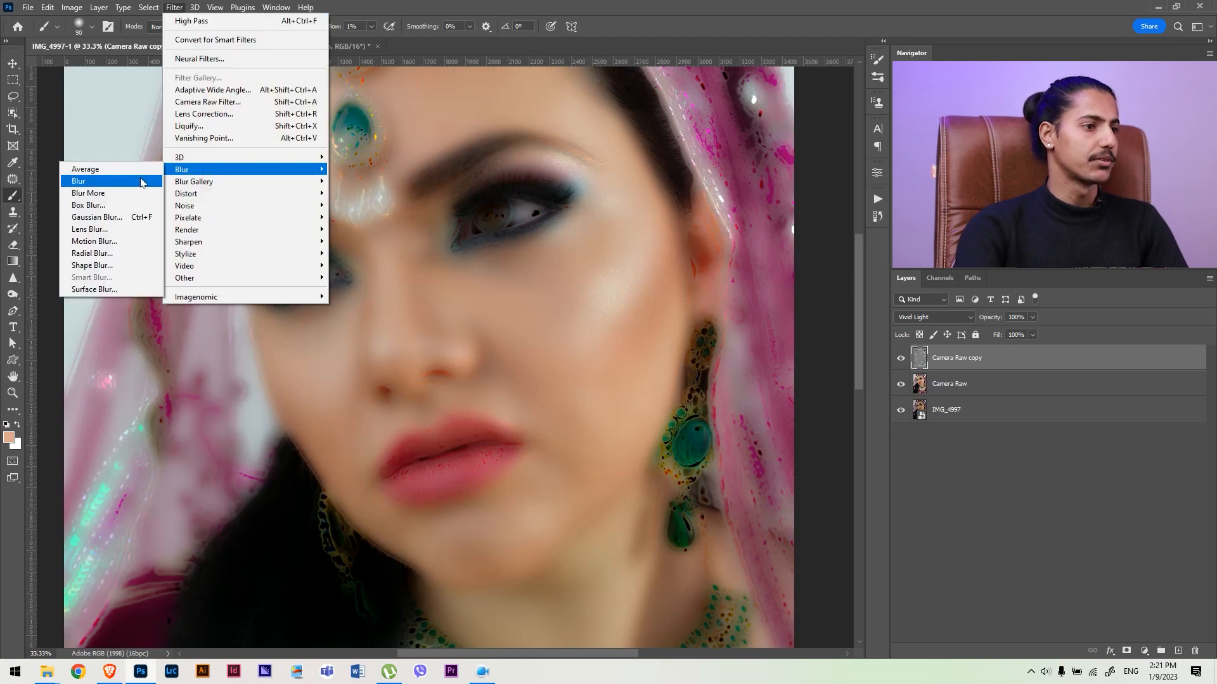
{"action": "left_click", "coordinate": [122, 219]}
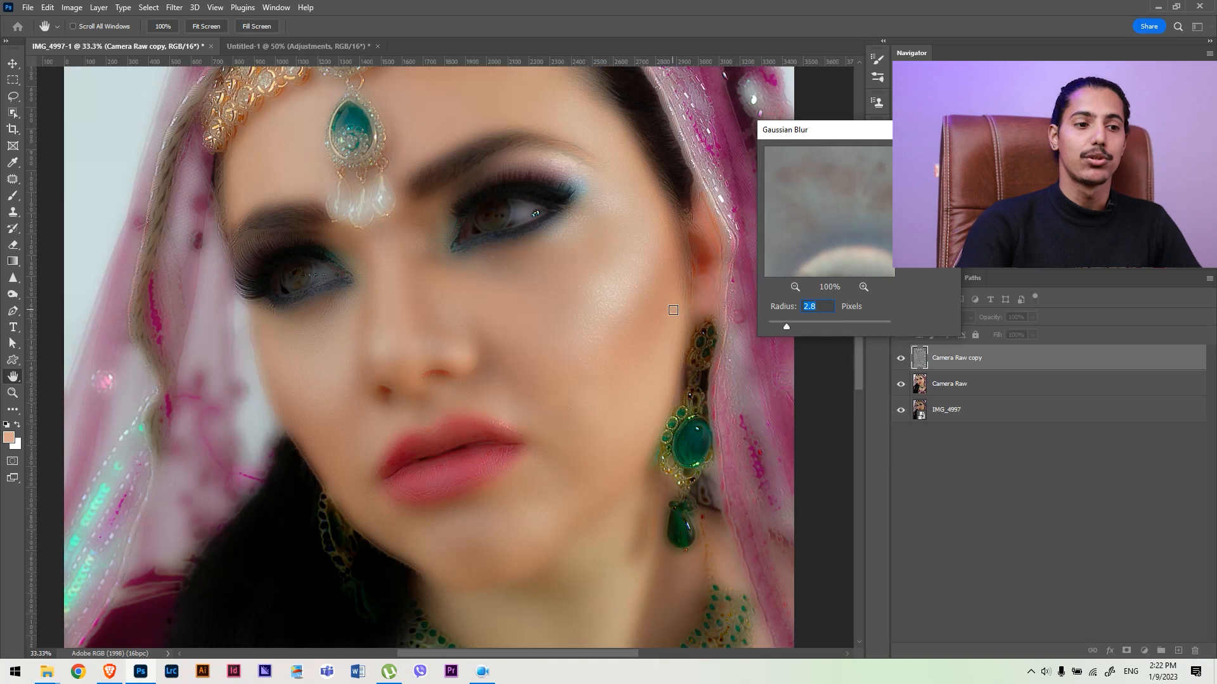
{"action": "left_click_drag", "start_coordinate": [725, 332], "coordinate": [803, 327]}
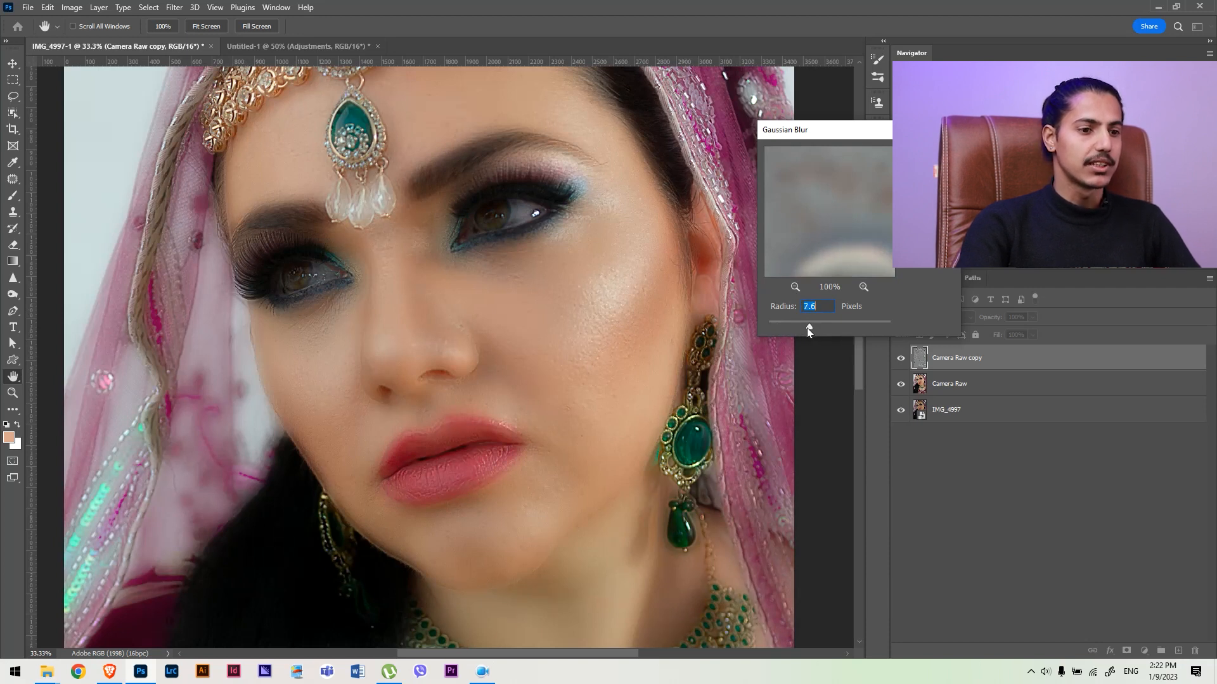
{"action": "left_click_drag", "start_coordinate": [804, 328], "coordinate": [844, 326]}
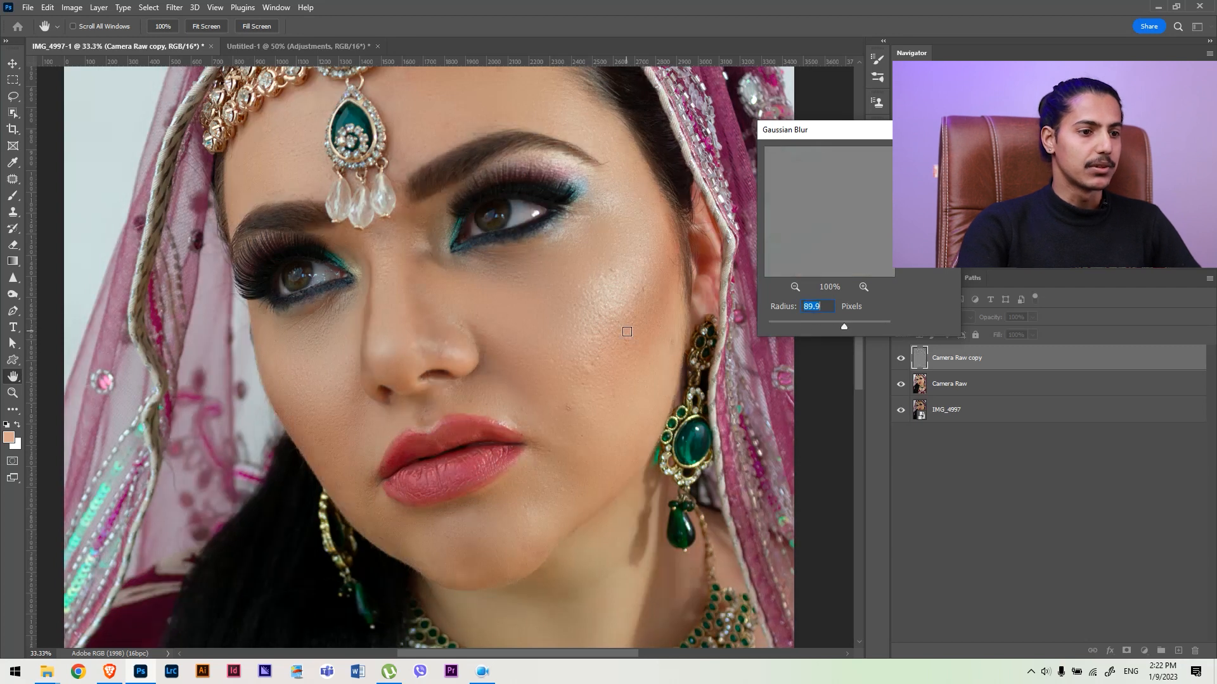
{"action": "left_click", "coordinate": [622, 350], "text": "ctrl"}
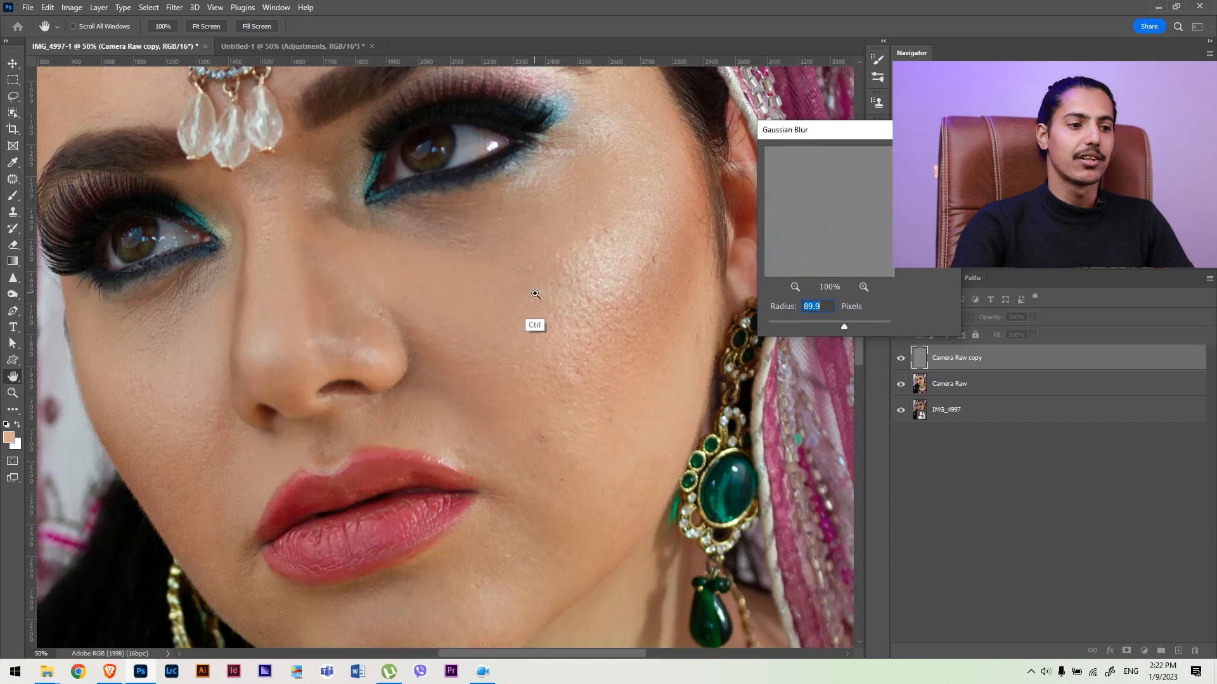
{"action": "left_click_drag", "start_coordinate": [842, 327], "coordinate": [802, 329]}
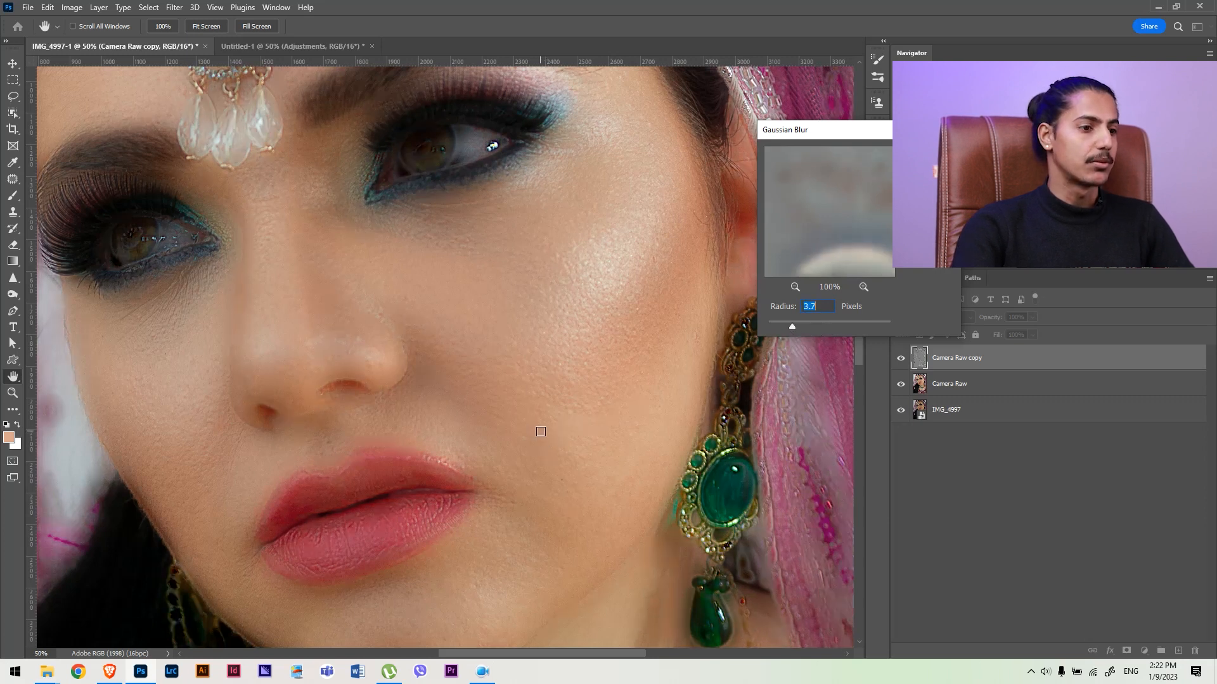
{"action": "left_click_drag", "start_coordinate": [792, 326], "coordinate": [812, 327]}
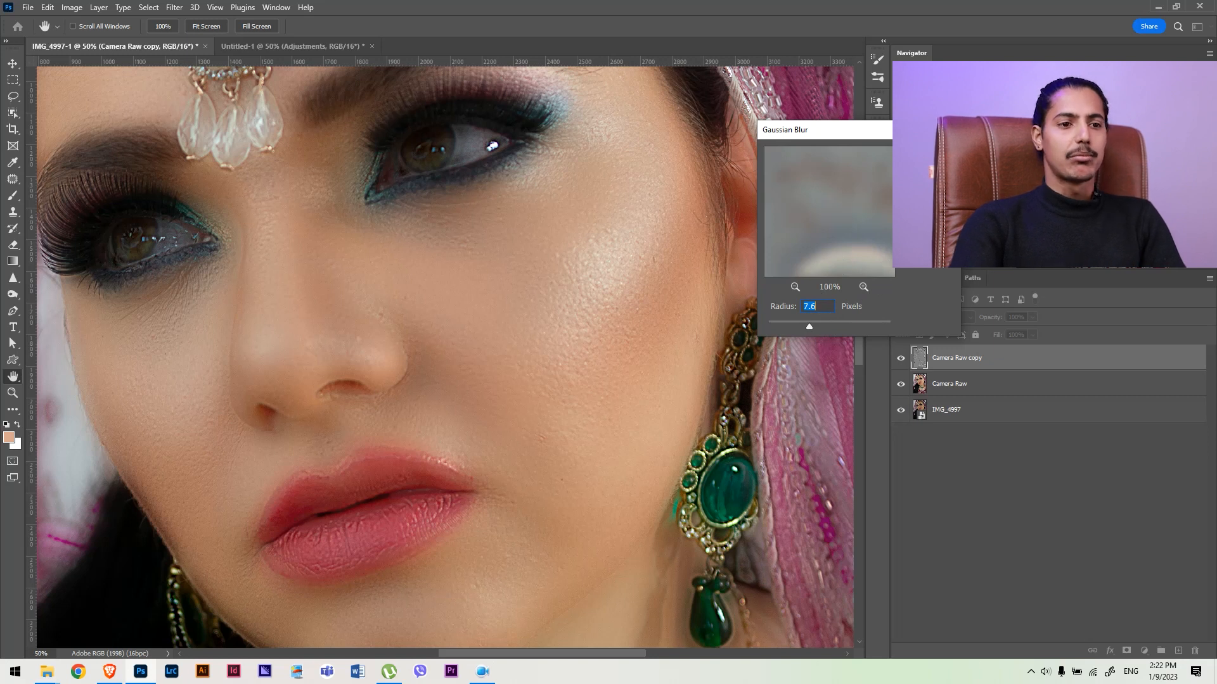
{"action": "key", "text": "Return"}
{"action": "key", "text": "b"}
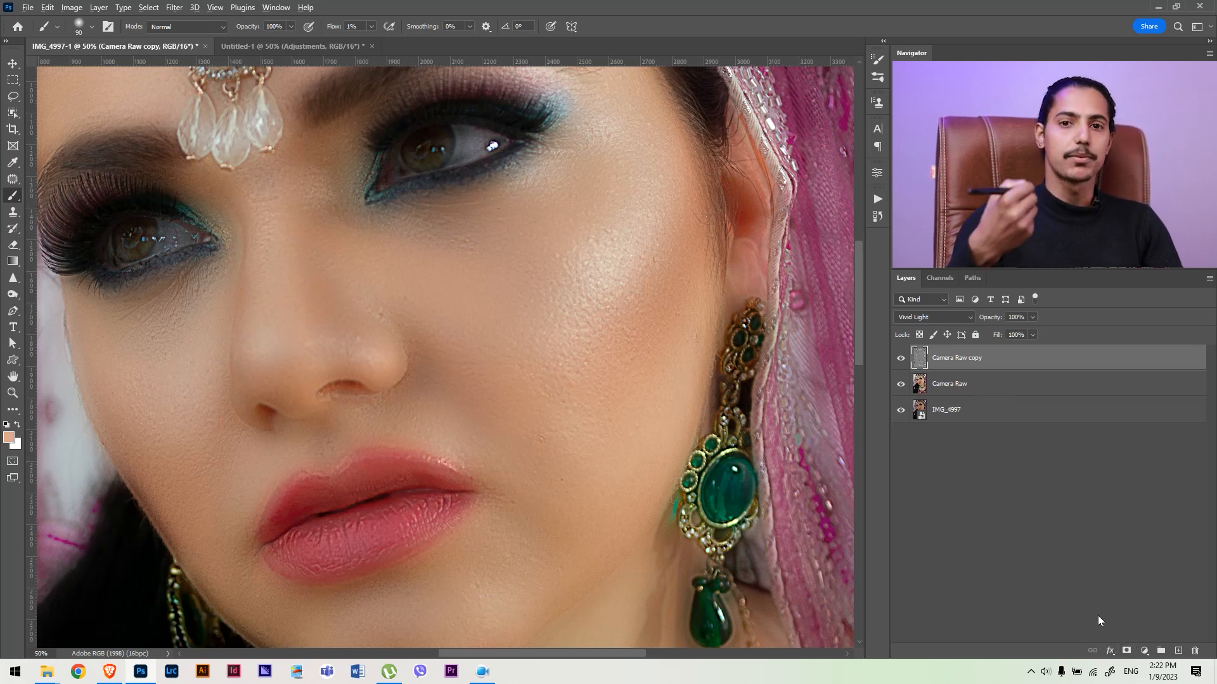
Add a black layer mask to the Camera Raw copy and check the portrait with that layer shown and hidden
{"action": "left_click", "coordinate": [1127, 652], "text": "alt"}
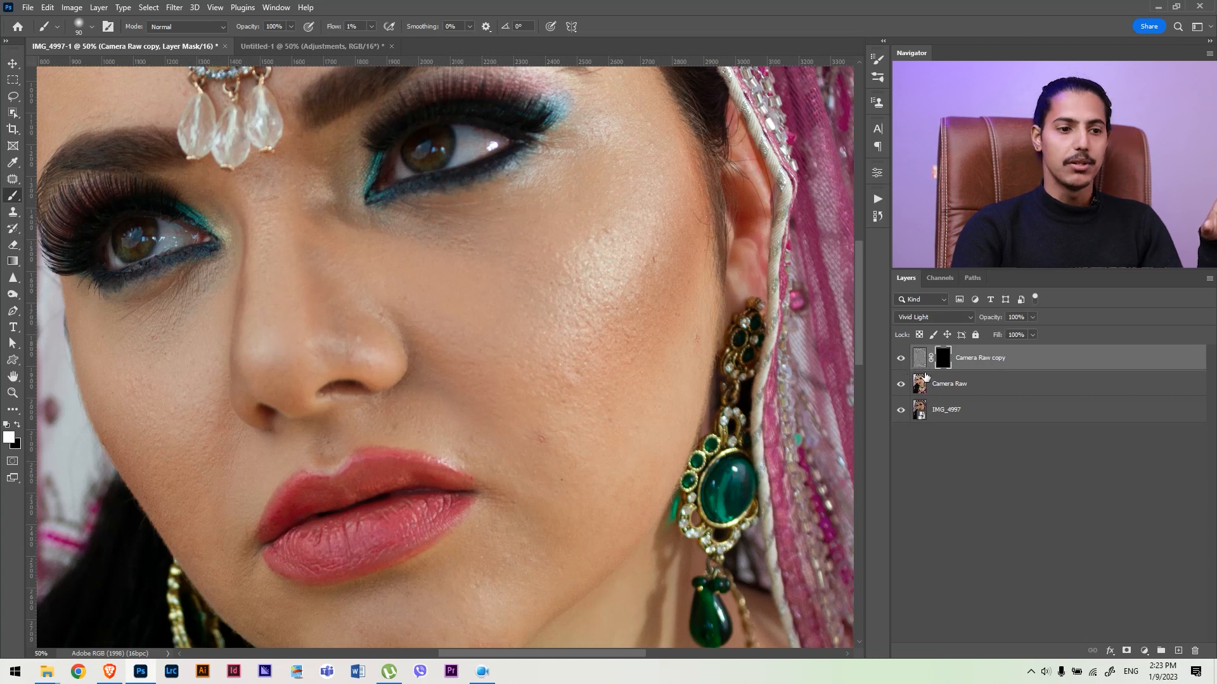
{"action": "left_click", "coordinate": [901, 359]}
{"action": "left_click", "coordinate": [901, 360]}
{"action": "left_click", "coordinate": [902, 361]}
{"action": "left_click", "coordinate": [902, 361]}
{"action": "left_click", "coordinate": [903, 361]}
{"action": "left_click", "coordinate": [902, 362]}
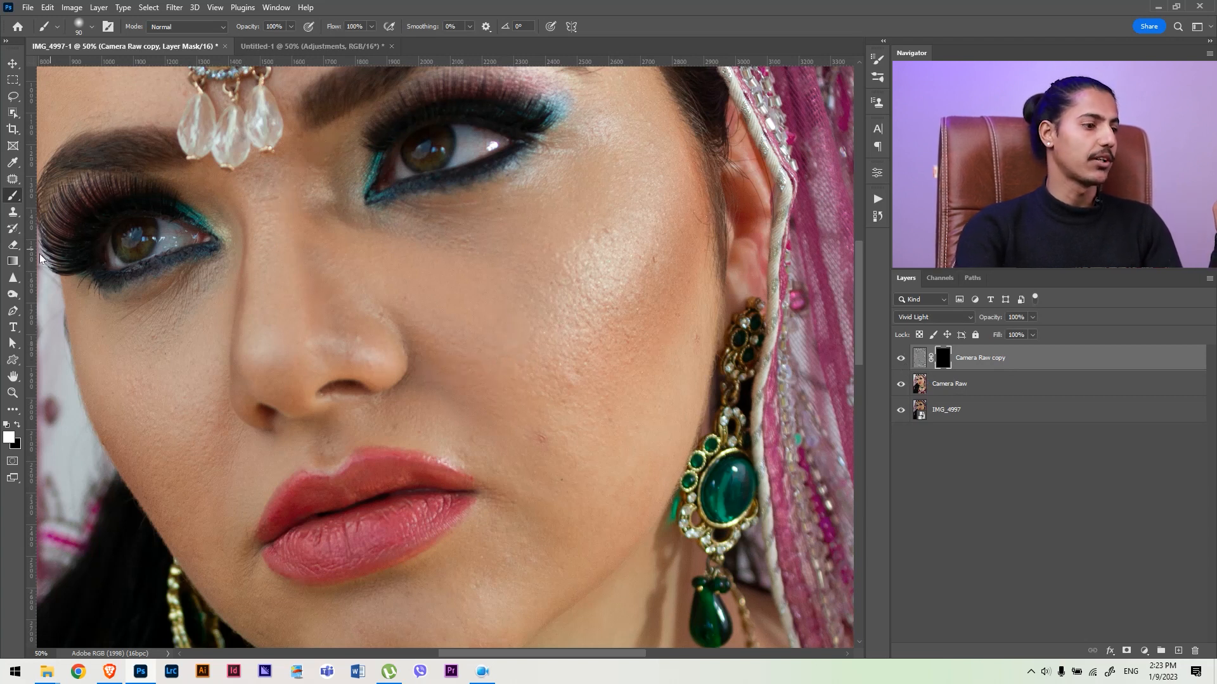
Check that the brush is Soft Round with 0% hardness and enlarge it to 200 px
{"action": "right_click", "coordinate": [583, 331]}
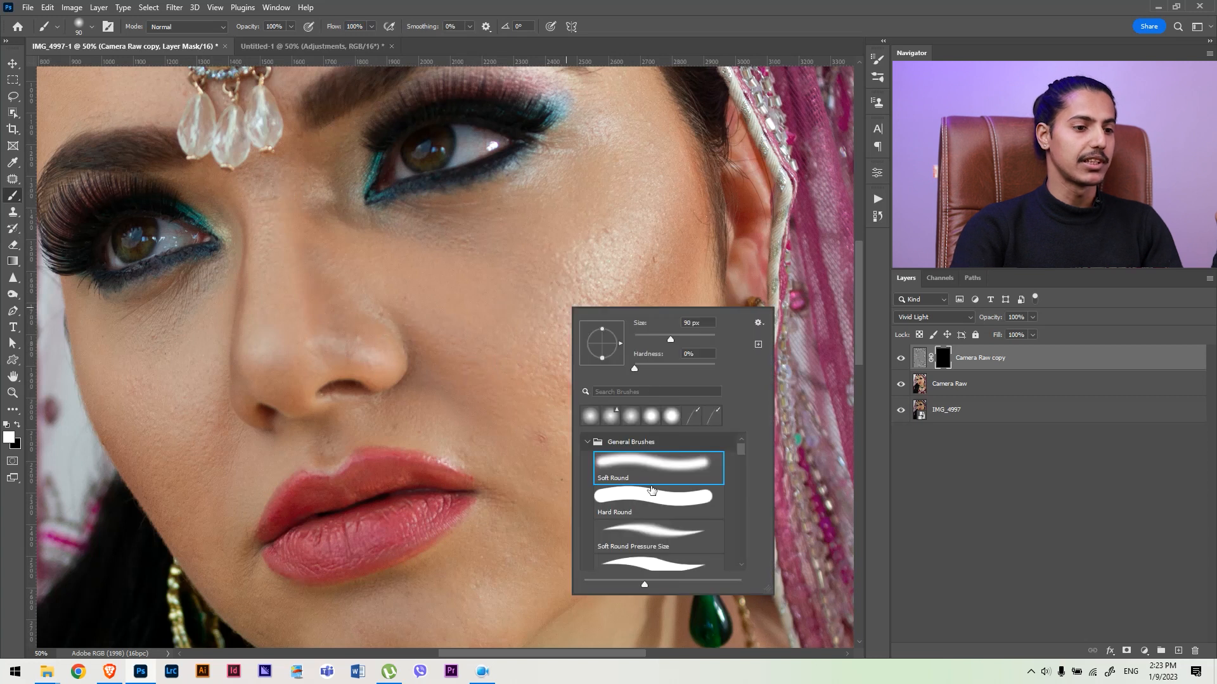
{"action": "left_click", "coordinate": [542, 260]}
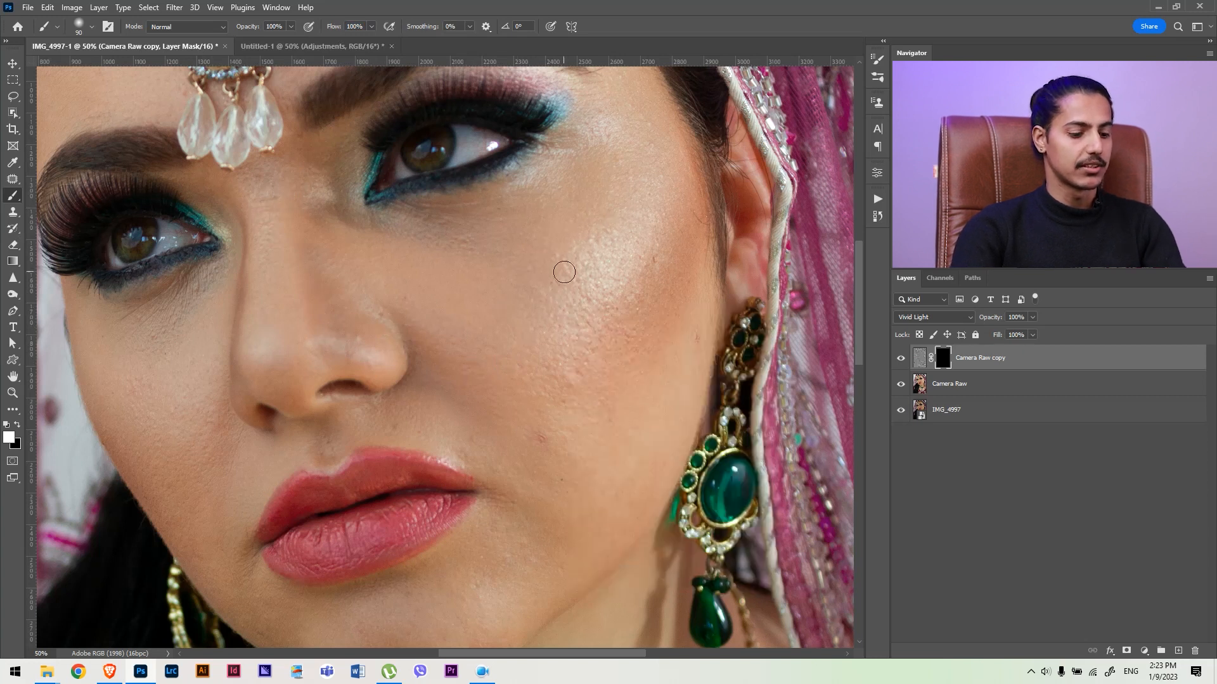
{"action": "key", "text": "bracketright"}
{"action": "key", "text": "bracketright"}
{"action": "key", "text": "bracketright"}
{"action": "key", "text": "bracketright"}
{"action": "key", "text": "bracketright"}
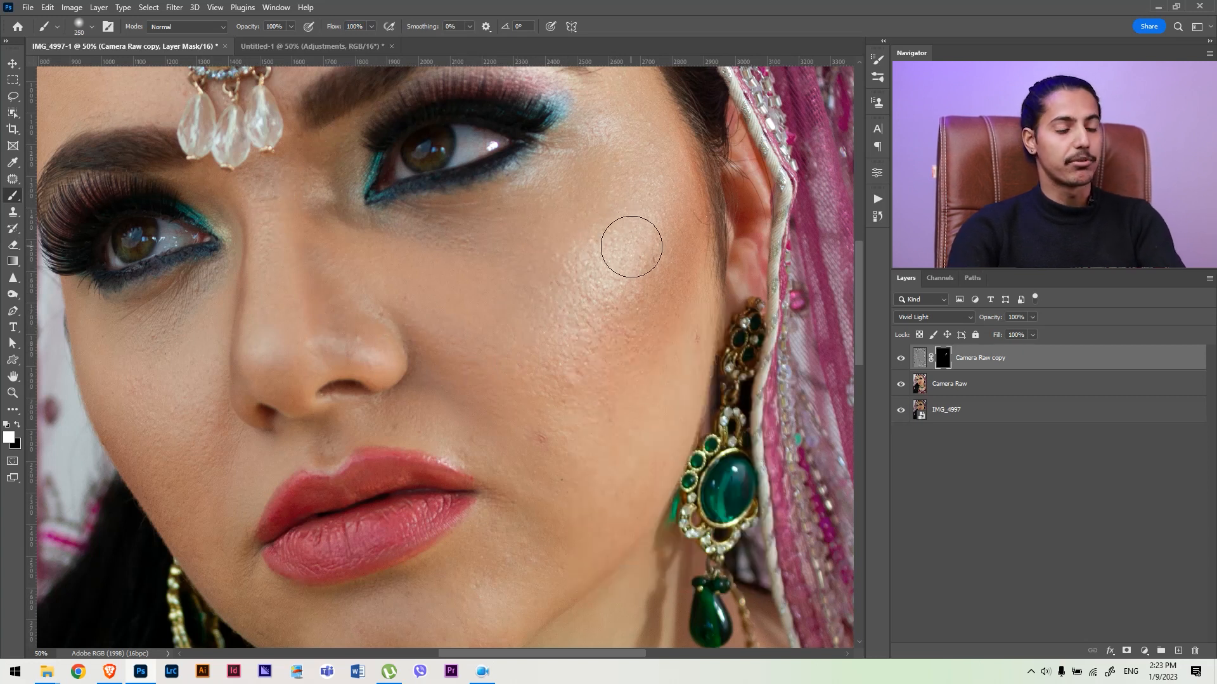
Paint white on the Camera Raw copy's mask over the cheek and the skin below the nearer eye
{"action": "key", "text": "alt"}
{"action": "mouse_move", "coordinate": [600, 313]}
{"action": "left_mouse_down"}
{"action": "mouse_move", "coordinate": [683, 310]}
{"action": "mouse_move", "coordinate": [595, 322]}
{"action": "mouse_move", "coordinate": [665, 313]}
{"action": "mouse_move", "coordinate": [624, 285]}
{"action": "mouse_move", "coordinate": [629, 272]}
{"action": "mouse_move", "coordinate": [607, 305]}
{"action": "mouse_move", "coordinate": [612, 133]}
{"action": "mouse_move", "coordinate": [548, 163]}
{"action": "left_mouse_up"}
{"action": "left_click_drag", "start_coordinate": [527, 207], "coordinate": [498, 223]}
Reduce the brush to 100 px and paint the mask white over the forehead and the temple beside the eye
{"action": "key", "text": "bracketleft"}
{"action": "key", "text": "bracketleft"}
{"action": "key", "text": "bracketleft"}
{"action": "key", "text": "bracketleft"}
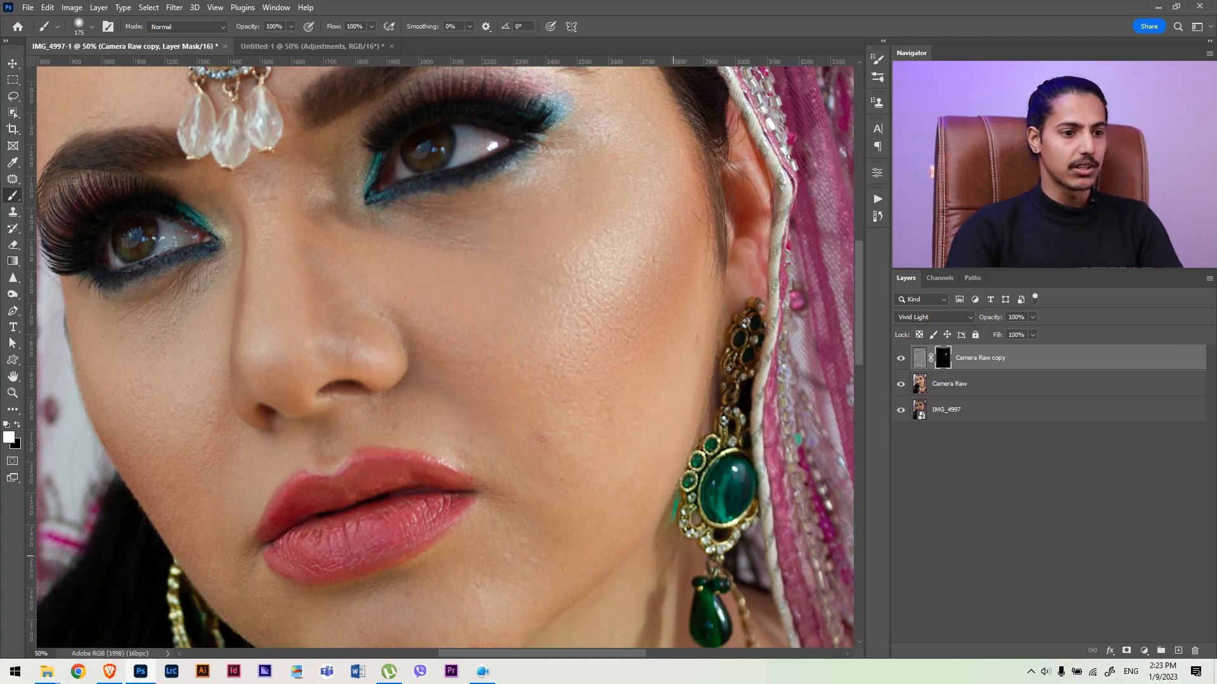
{"action": "key", "text": "ctrl"}
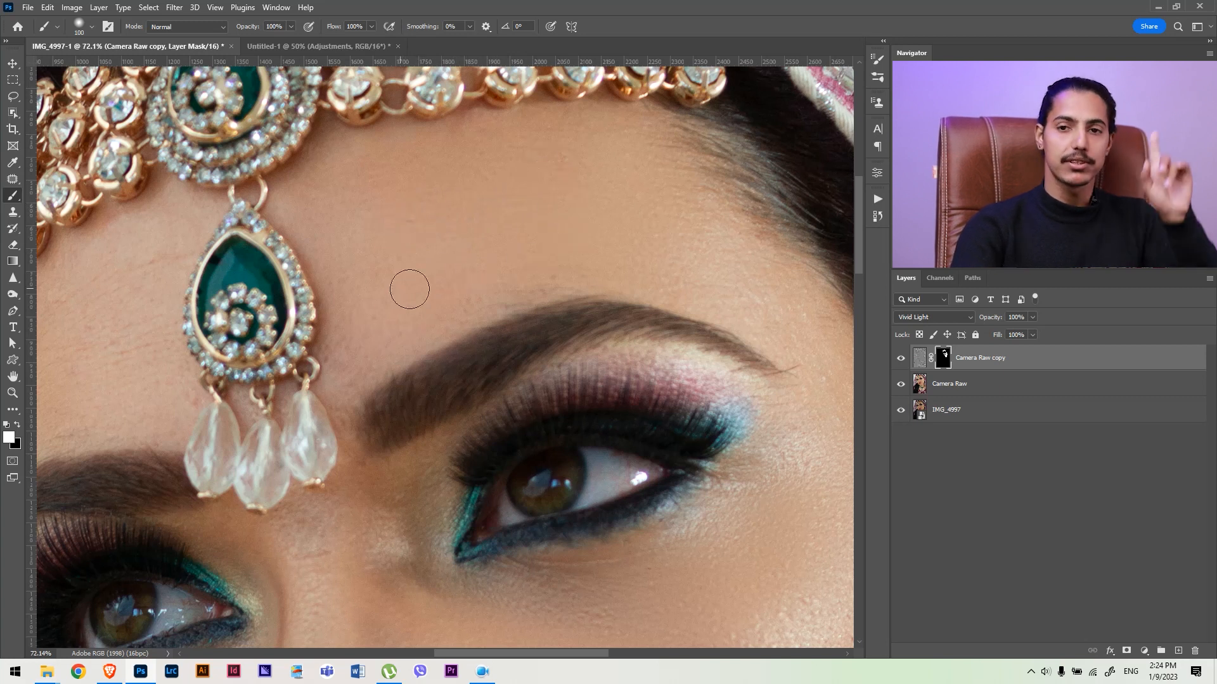
{"action": "mouse_move", "coordinate": [732, 295]}
{"action": "left_mouse_down"}
{"action": "mouse_move", "coordinate": [619, 211]}
{"action": "mouse_move", "coordinate": [632, 182]}
{"action": "left_mouse_up"}
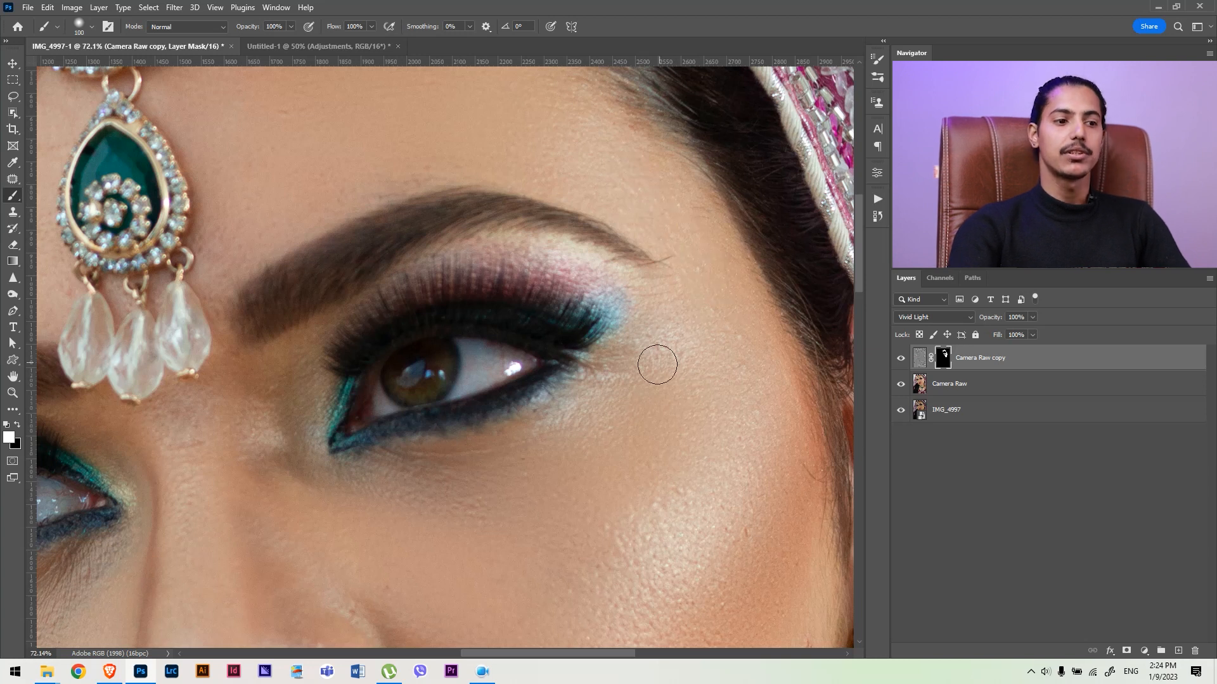
{"action": "left_click_drag", "start_coordinate": [741, 330], "coordinate": [708, 312]}
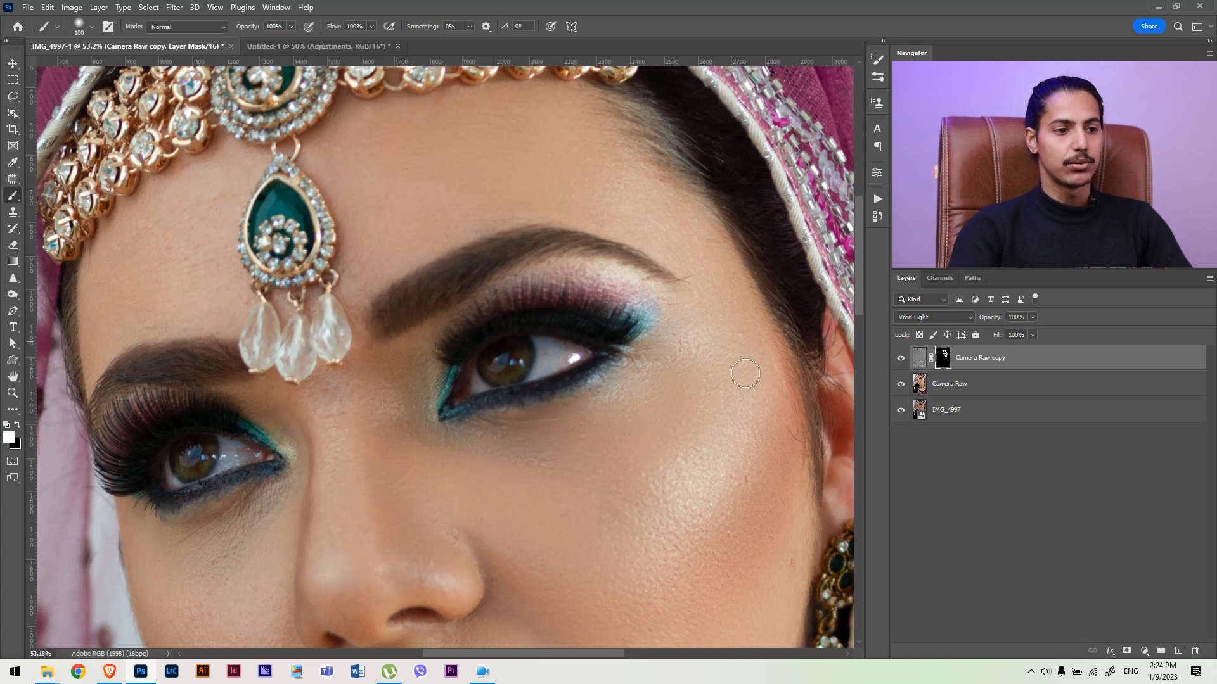
{"action": "left_click_drag", "start_coordinate": [747, 365], "coordinate": [750, 191]}
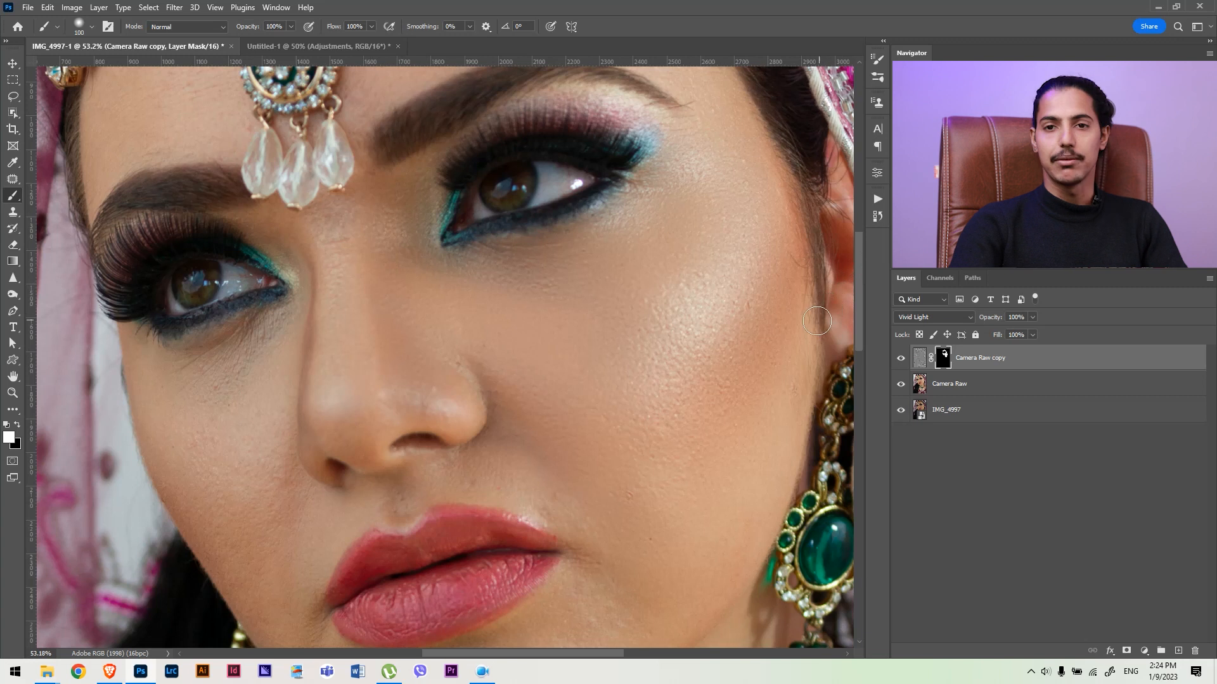
Display the layer mask on its own, paint its grey gaps on the cheek white, and return to the portrait
{"action": "key", "text": "alt"}
{"action": "left_click", "coordinate": [944, 359], "text": "alt"}
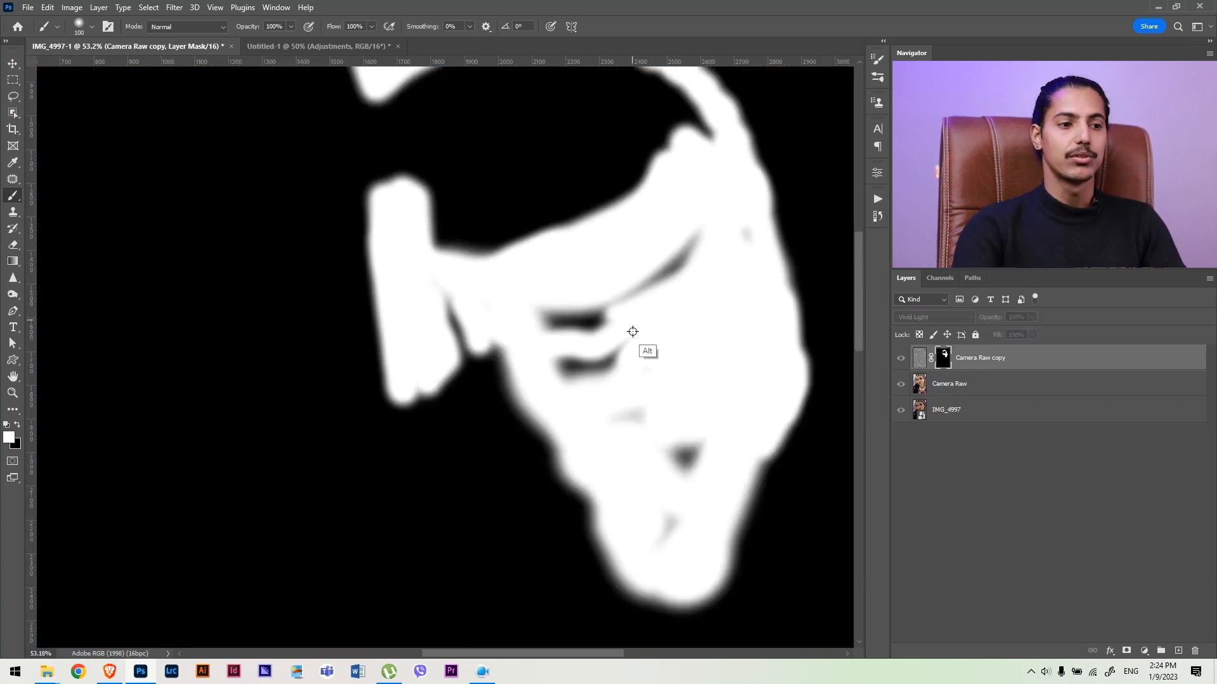
{"action": "mouse_move", "coordinate": [672, 272]}
{"action": "left_mouse_down"}
{"action": "mouse_move", "coordinate": [615, 316]}
{"action": "mouse_move", "coordinate": [547, 328]}
{"action": "mouse_move", "coordinate": [622, 301]}
{"action": "mouse_move", "coordinate": [597, 322]}
{"action": "mouse_move", "coordinate": [548, 311]}
{"action": "mouse_move", "coordinate": [616, 352]}
{"action": "mouse_move", "coordinate": [578, 359]}
{"action": "mouse_move", "coordinate": [629, 401]}
{"action": "mouse_move", "coordinate": [632, 432]}
{"action": "mouse_move", "coordinate": [557, 351]}
{"action": "mouse_move", "coordinate": [695, 460]}
{"action": "mouse_move", "coordinate": [737, 241]}
{"action": "mouse_move", "coordinate": [736, 308]}
{"action": "mouse_move", "coordinate": [665, 533]}
{"action": "left_mouse_up"}
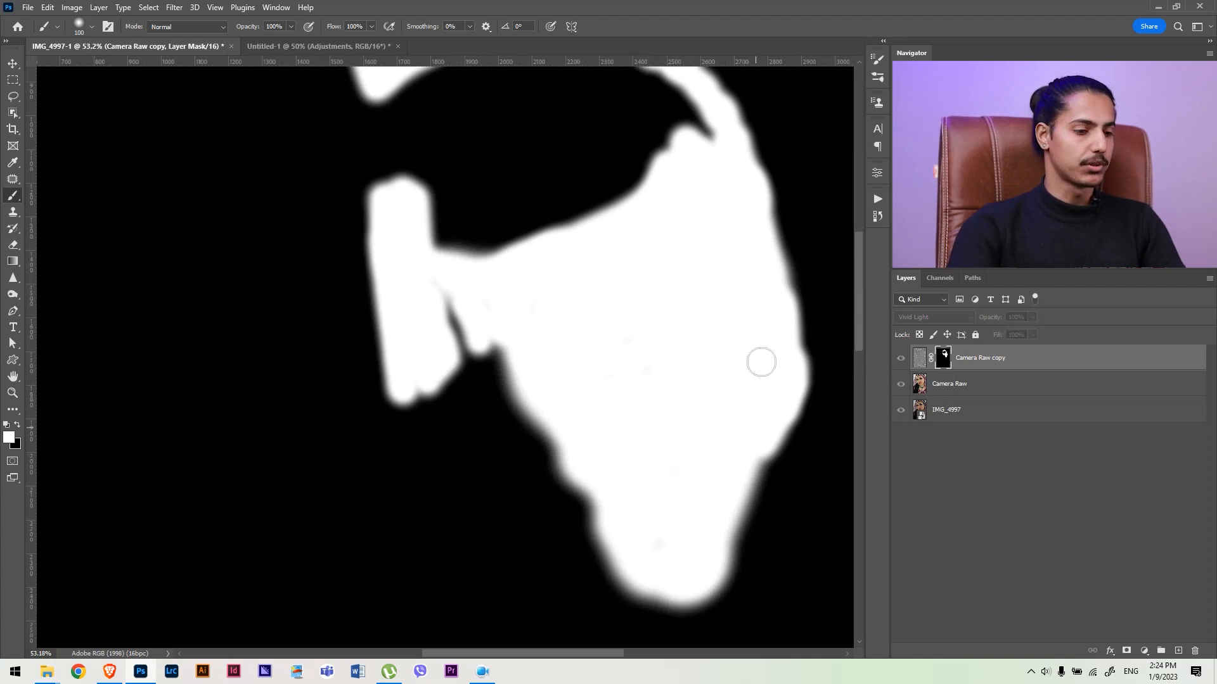
{"action": "left_click", "coordinate": [944, 358], "text": "alt"}
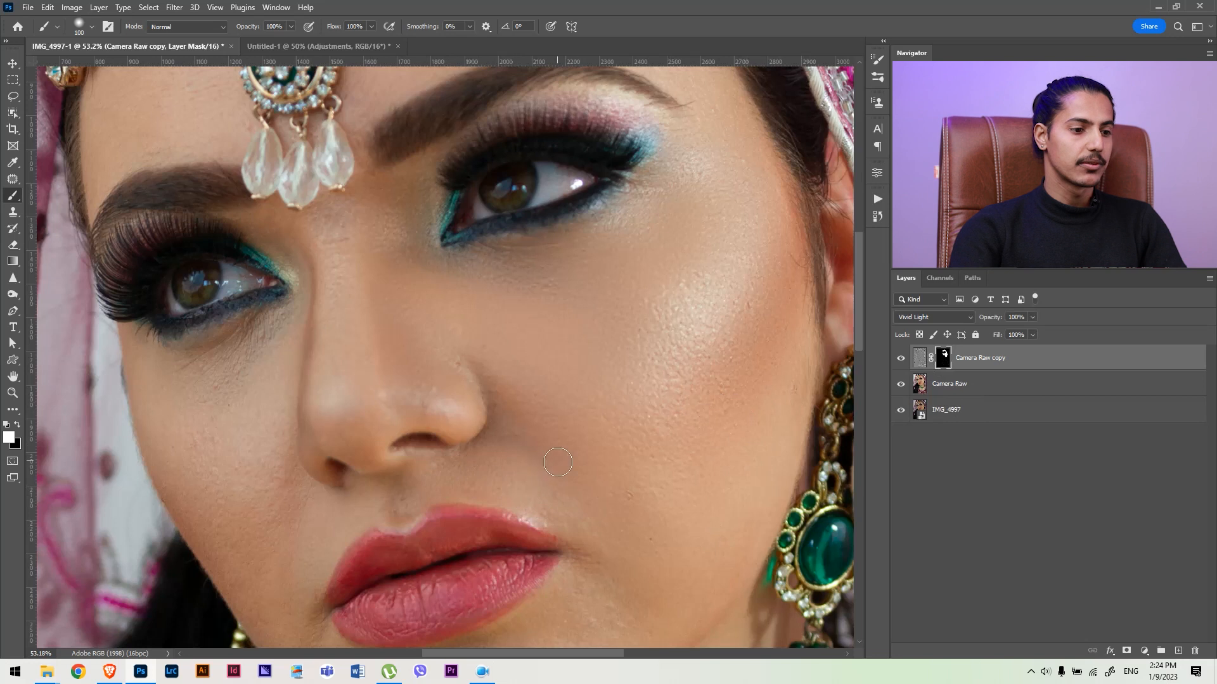
Paint the mask white over the remaining skin around the mouth, chin, nose and far cheek, keeping white as the foreground colour
{"action": "left_click_drag", "start_coordinate": [554, 466], "coordinate": [625, 274]}
{"action": "mouse_move", "coordinate": [423, 521]}
{"action": "left_mouse_down"}
{"action": "mouse_move", "coordinate": [451, 527]}
{"action": "mouse_move", "coordinate": [495, 434]}
{"action": "left_mouse_up"}
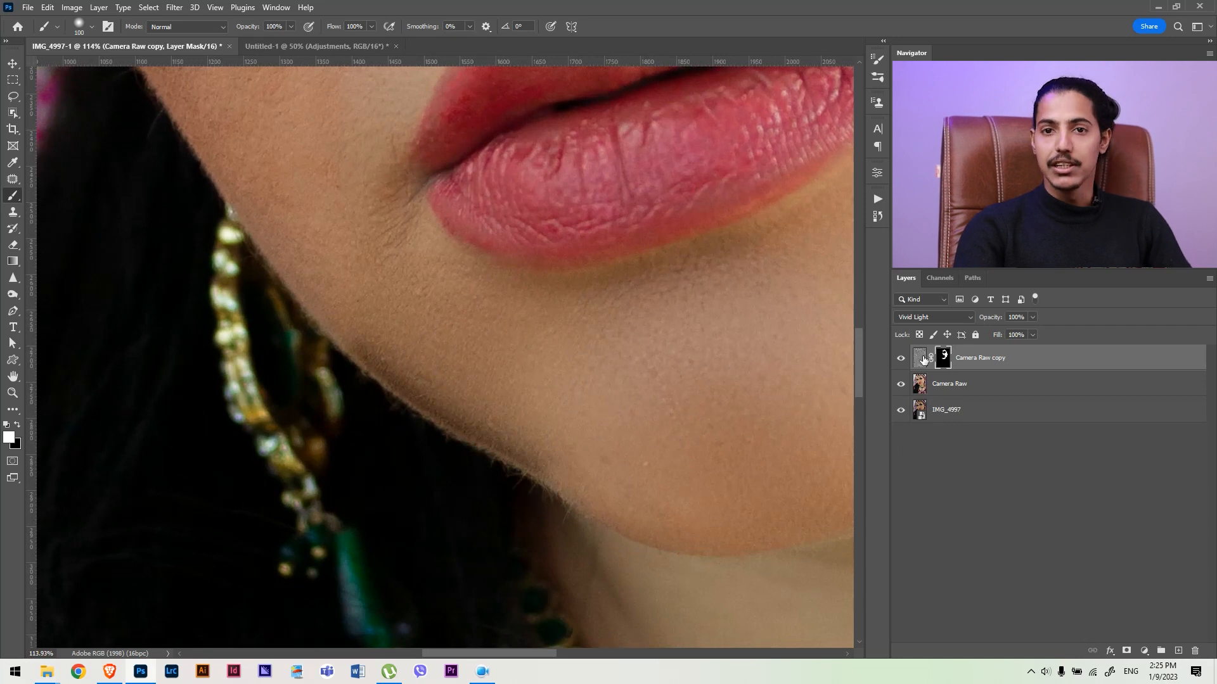
{"action": "key", "text": "x"}
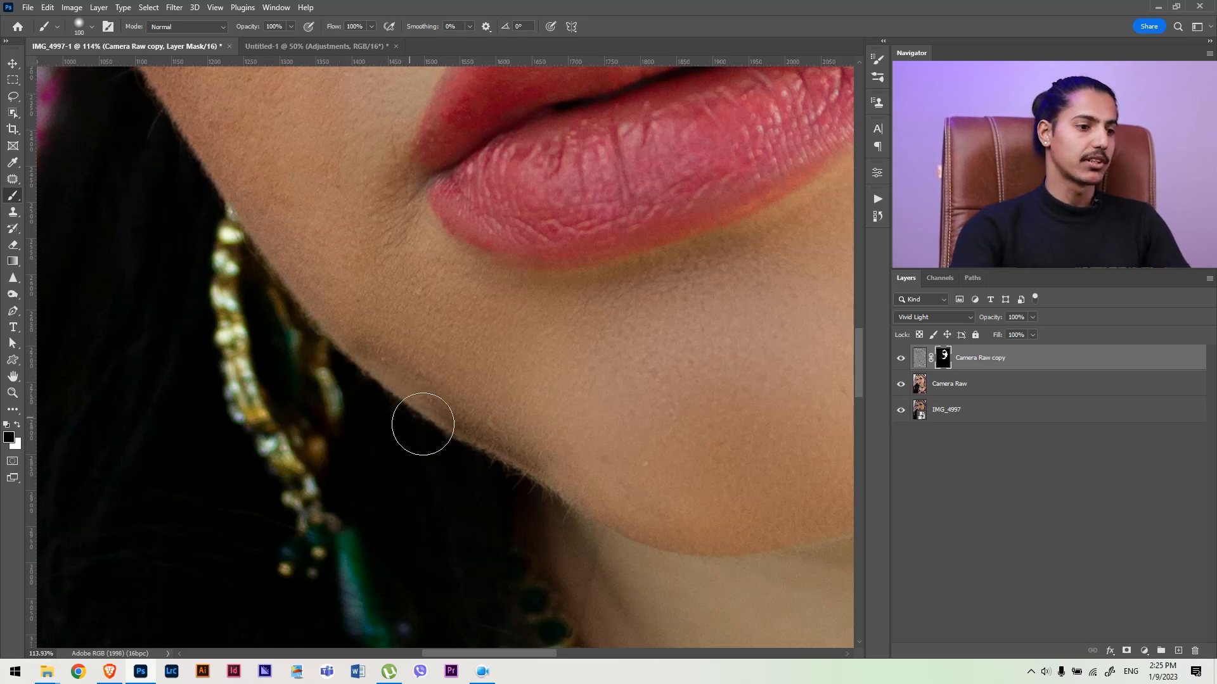
{"action": "key", "text": "x"}
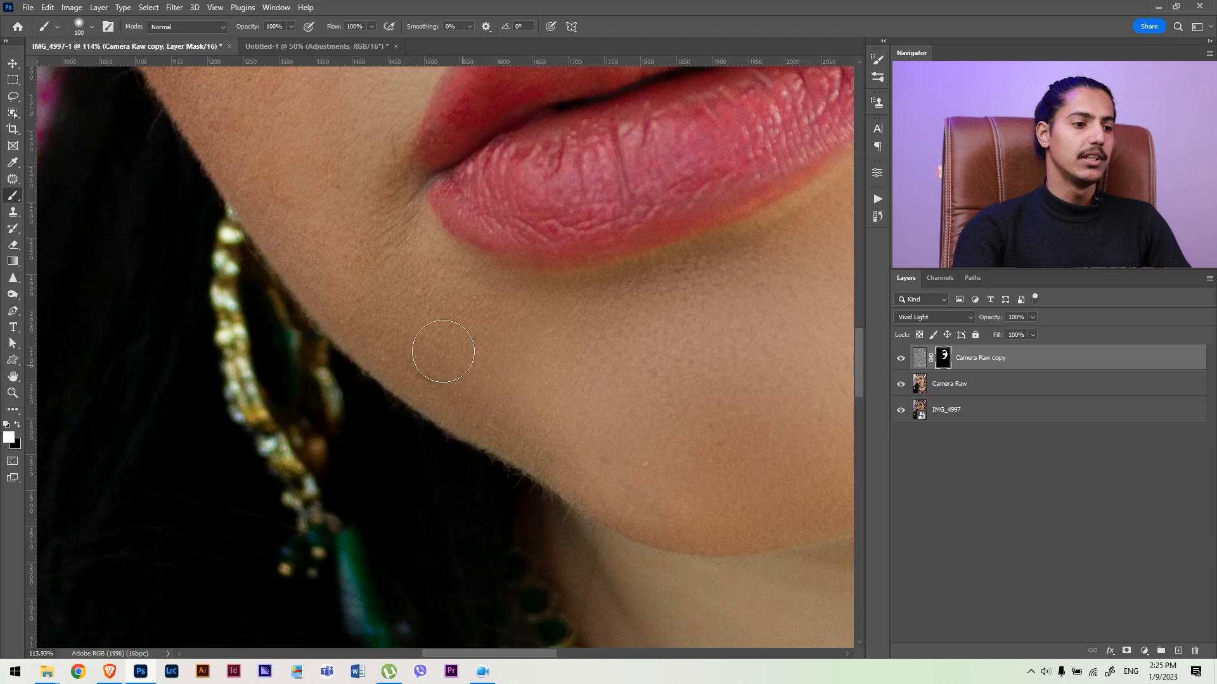
{"action": "left_click_drag", "start_coordinate": [412, 293], "coordinate": [503, 472]}
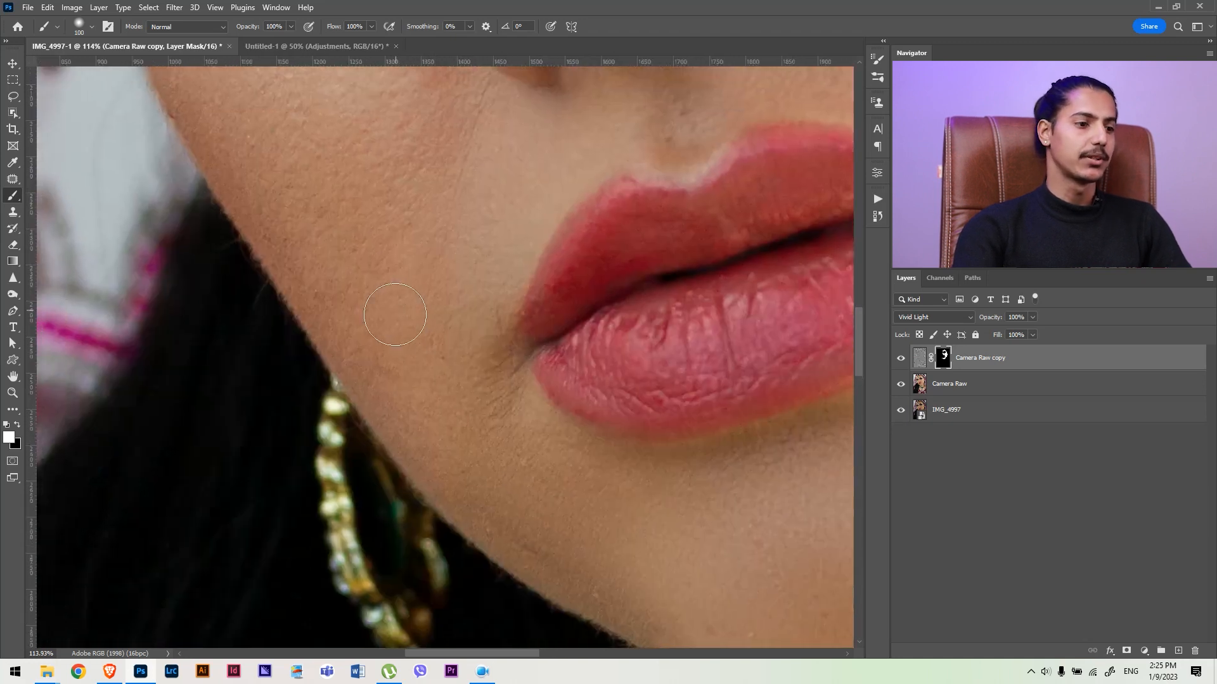
{"action": "scroll", "coordinate": [405, 317], "scroll_direction": "down", "scroll_amount": 3}
{"action": "scroll", "coordinate": [407, 415], "scroll_direction": "up", "scroll_amount": 2}
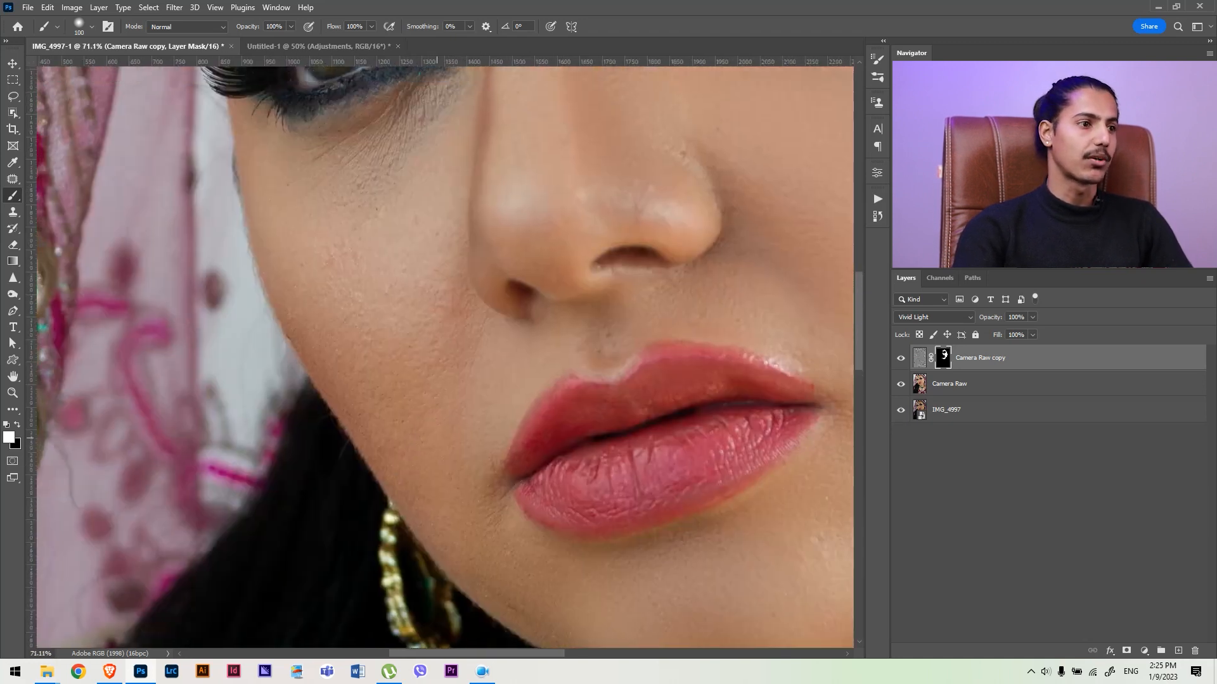
{"action": "scroll", "coordinate": [412, 380], "scroll_direction": "down", "scroll_amount": 3}
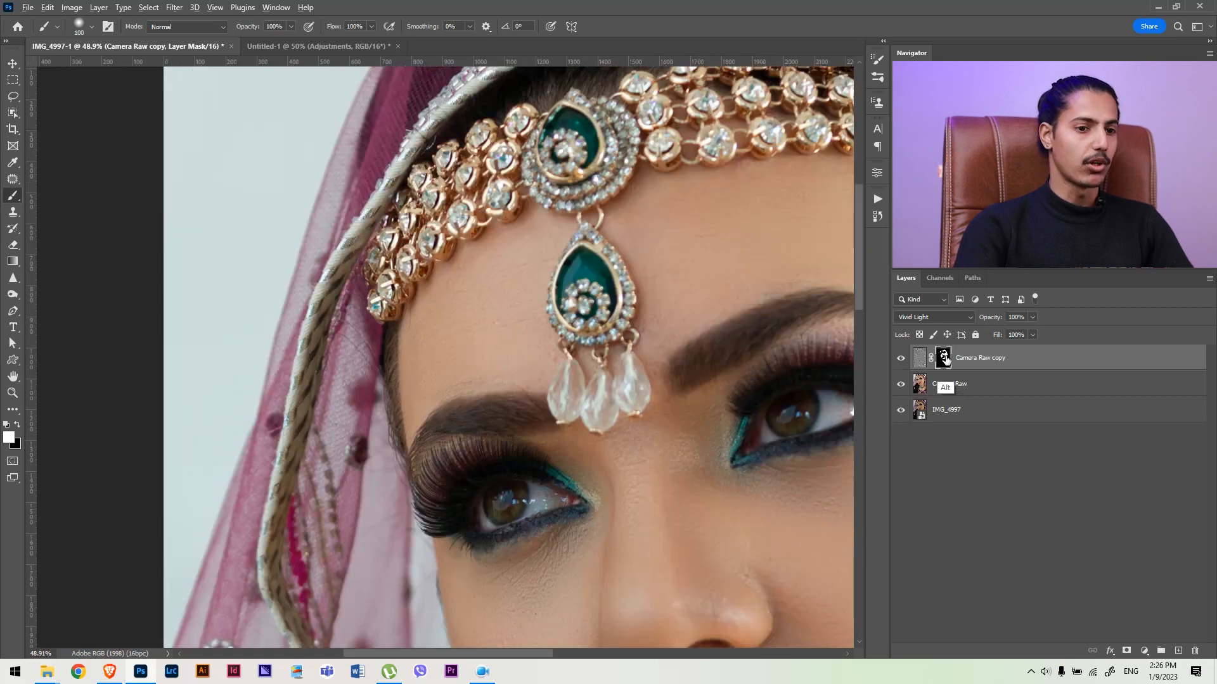
Display the layer mask alone again, fill the missed spots on the forehead and far cheek with white, and return to the portrait
{"action": "left_click", "coordinate": [943, 357], "text": "alt"}
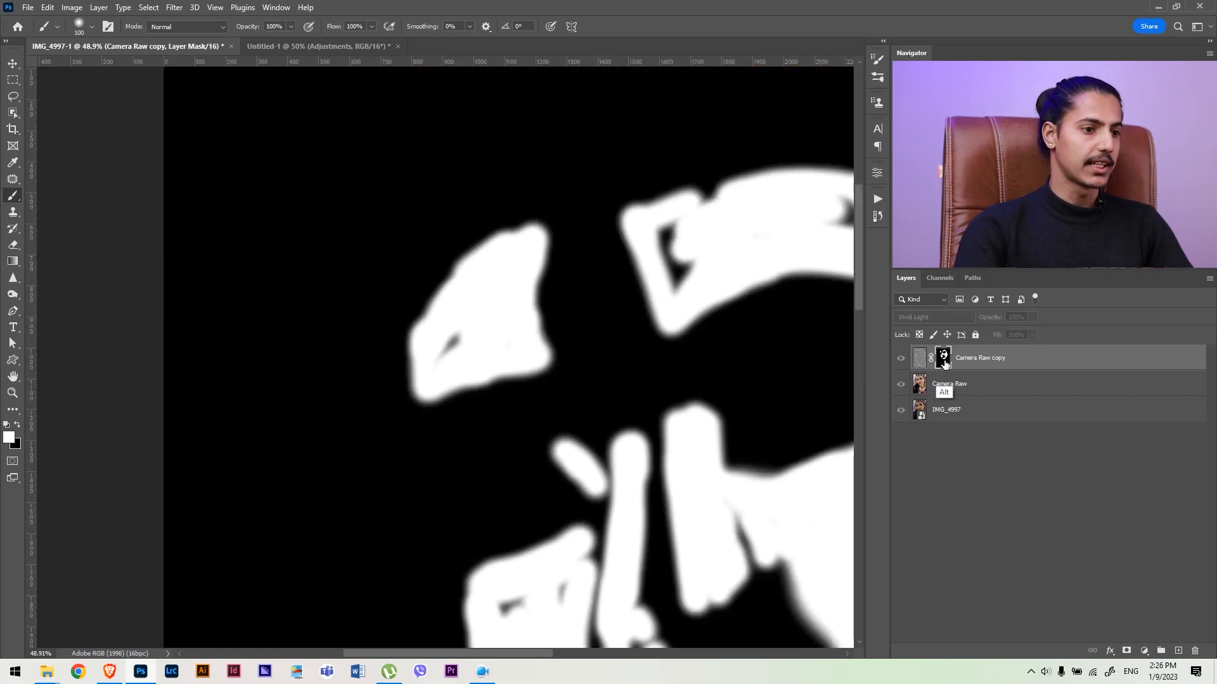
{"action": "mouse_move", "coordinate": [684, 241]}
{"action": "left_mouse_down"}
{"action": "mouse_move", "coordinate": [679, 279]}
{"action": "mouse_move", "coordinate": [709, 230]}
{"action": "left_mouse_up"}
{"action": "left_click_drag", "start_coordinate": [670, 360], "coordinate": [599, 250]}
{"action": "mouse_move", "coordinate": [487, 513]}
{"action": "left_mouse_down"}
{"action": "mouse_move", "coordinate": [488, 475]}
{"action": "mouse_move", "coordinate": [427, 501]}
{"action": "mouse_move", "coordinate": [472, 461]}
{"action": "mouse_move", "coordinate": [471, 441]}
{"action": "mouse_move", "coordinate": [477, 540]}
{"action": "left_mouse_up"}
{"action": "left_click", "coordinate": [944, 360], "text": "alt"}
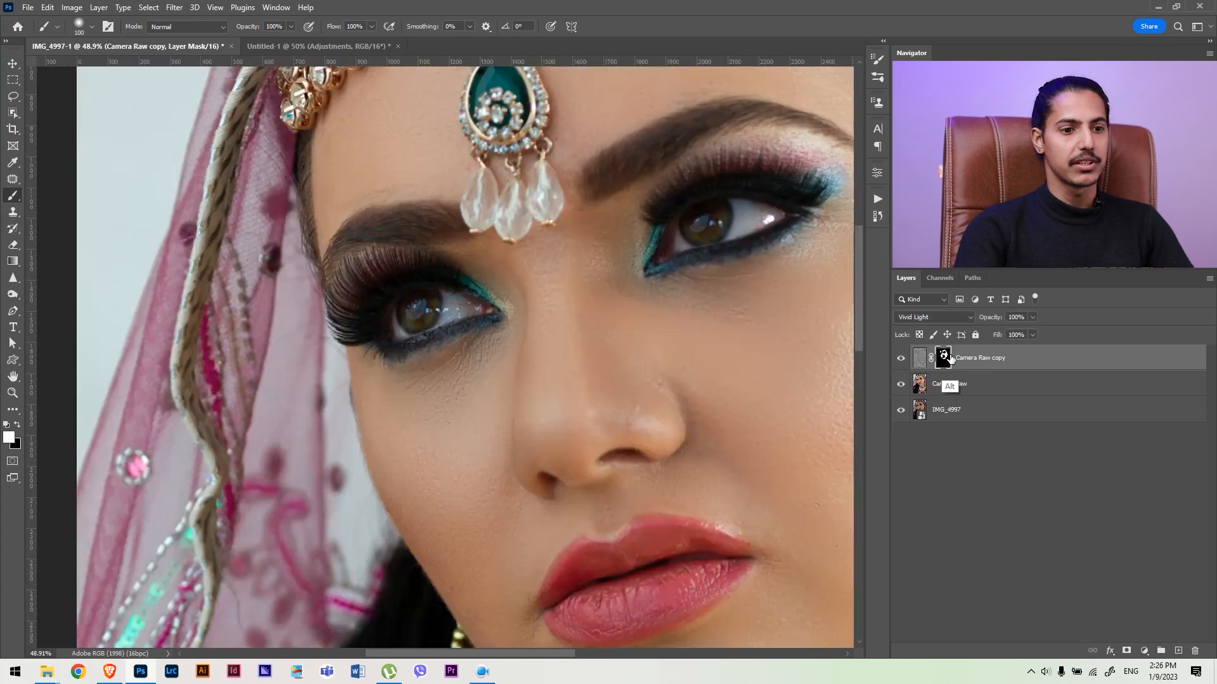
Compare the whole face before and after smoothing by repeatedly hiding and showing the Camera Raw copy layer
{"action": "scroll", "coordinate": [545, 320], "scroll_direction": "down", "scroll_amount": 3}
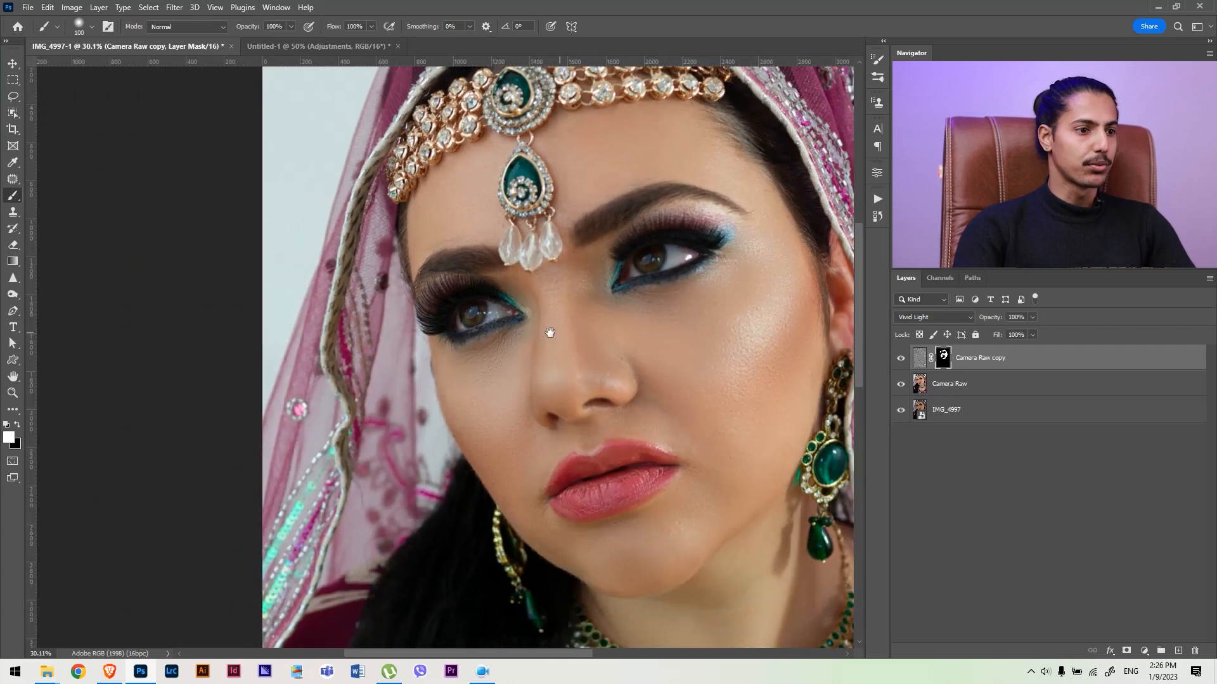
{"action": "left_click_drag", "start_coordinate": [581, 336], "coordinate": [483, 326]}
{"action": "left_click", "coordinate": [900, 358]}
{"action": "left_click", "coordinate": [902, 358]}
{"action": "left_click", "coordinate": [902, 361]}
{"action": "left_click", "coordinate": [901, 361]}
{"action": "left_click", "coordinate": [901, 360]}
{"action": "left_click", "coordinate": [903, 362]}
{"action": "left_click", "coordinate": [902, 363]}
{"action": "left_click", "coordinate": [901, 364]}
{"action": "left_click", "coordinate": [901, 366]}
{"action": "left_click", "coordinate": [900, 366]}
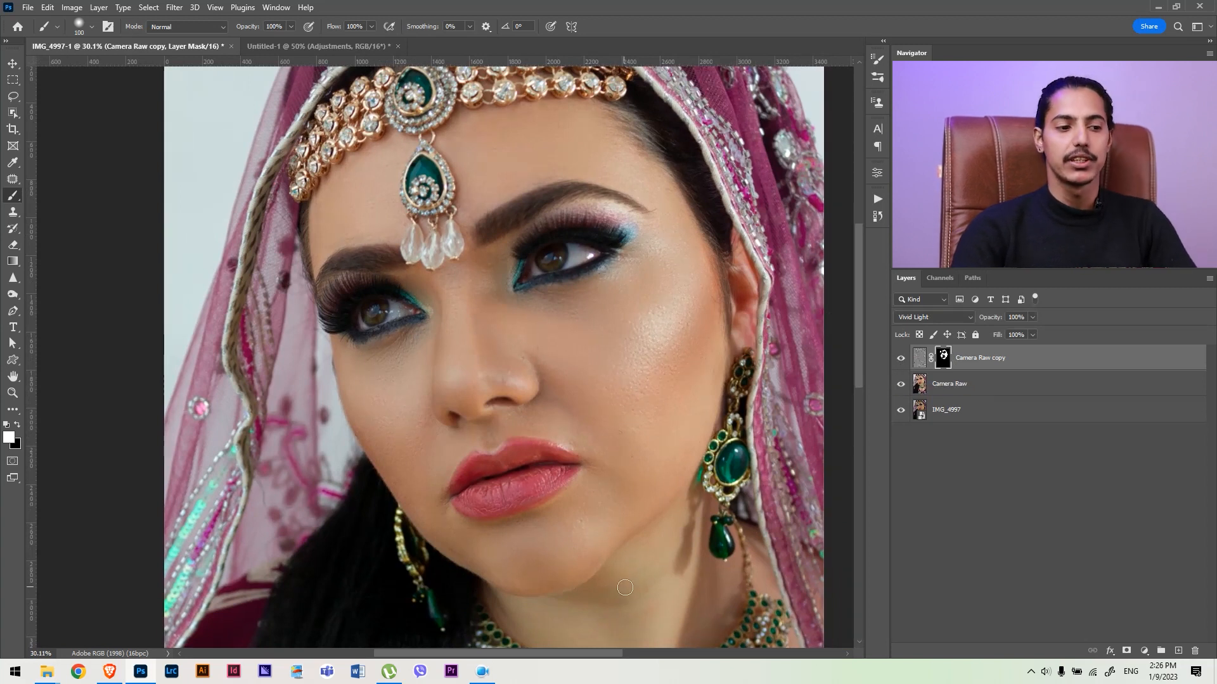
{"action": "left_click_drag", "start_coordinate": [639, 542], "coordinate": [649, 415]}
{"action": "left_click_drag", "start_coordinate": [636, 493], "coordinate": [652, 572]}
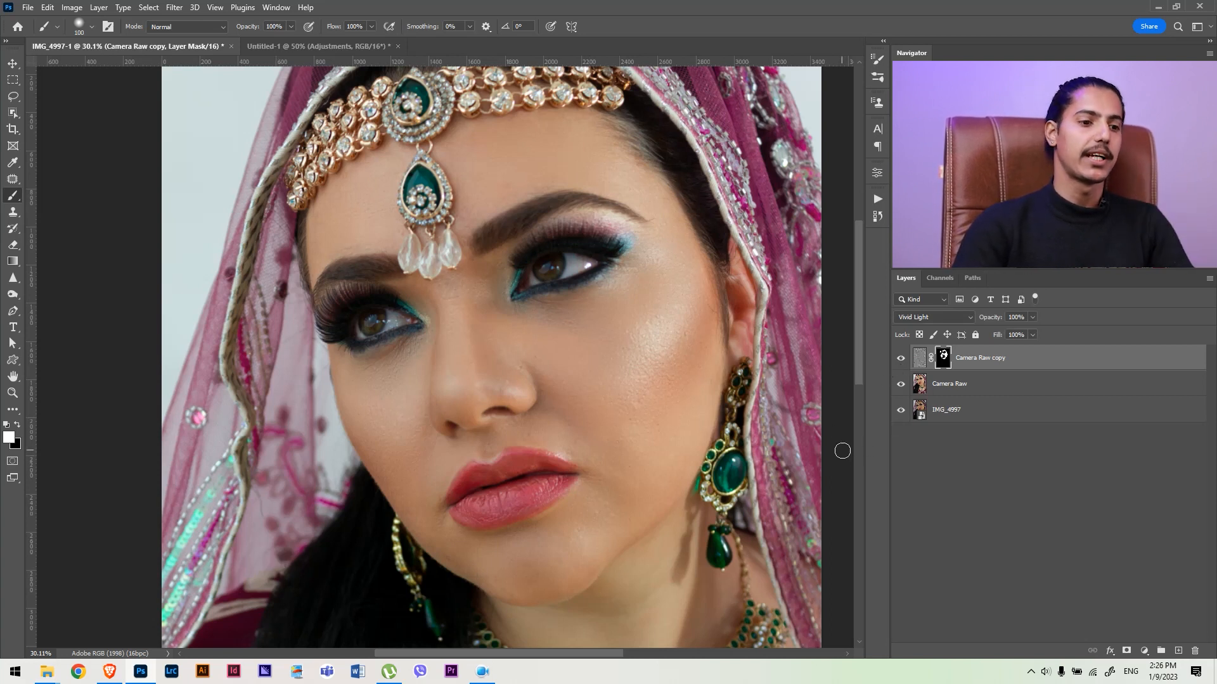
{"action": "scroll", "coordinate": [522, 388], "scroll_direction": "up", "scroll_amount": 2}
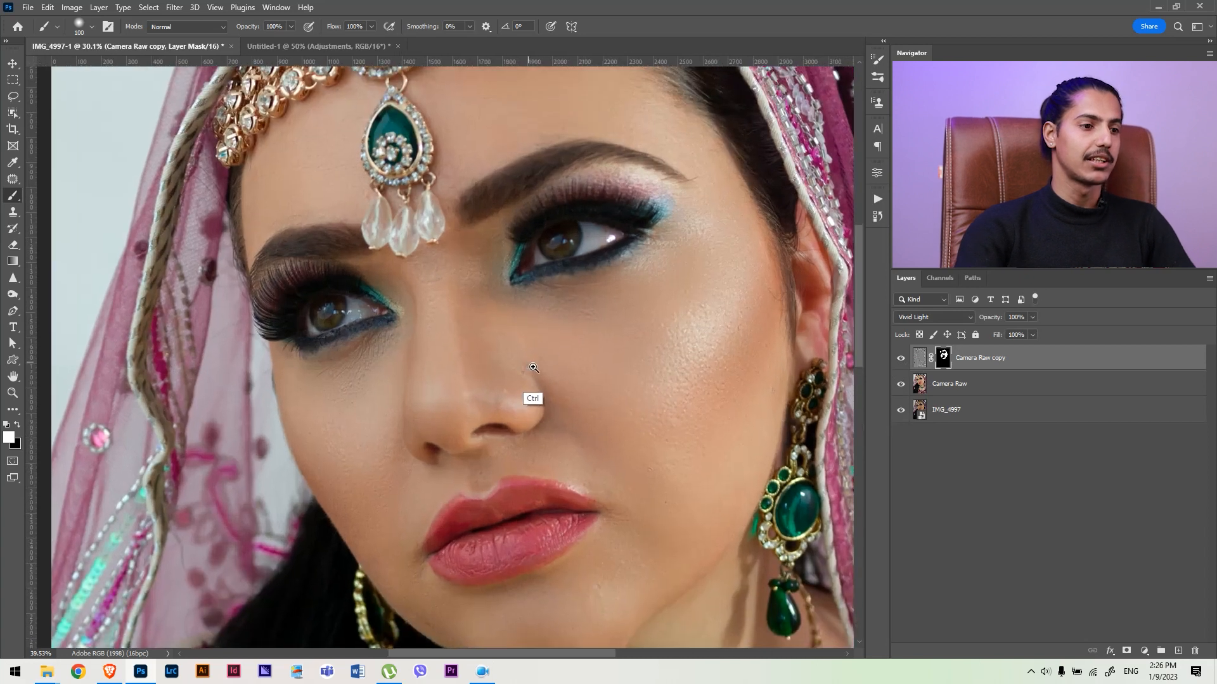